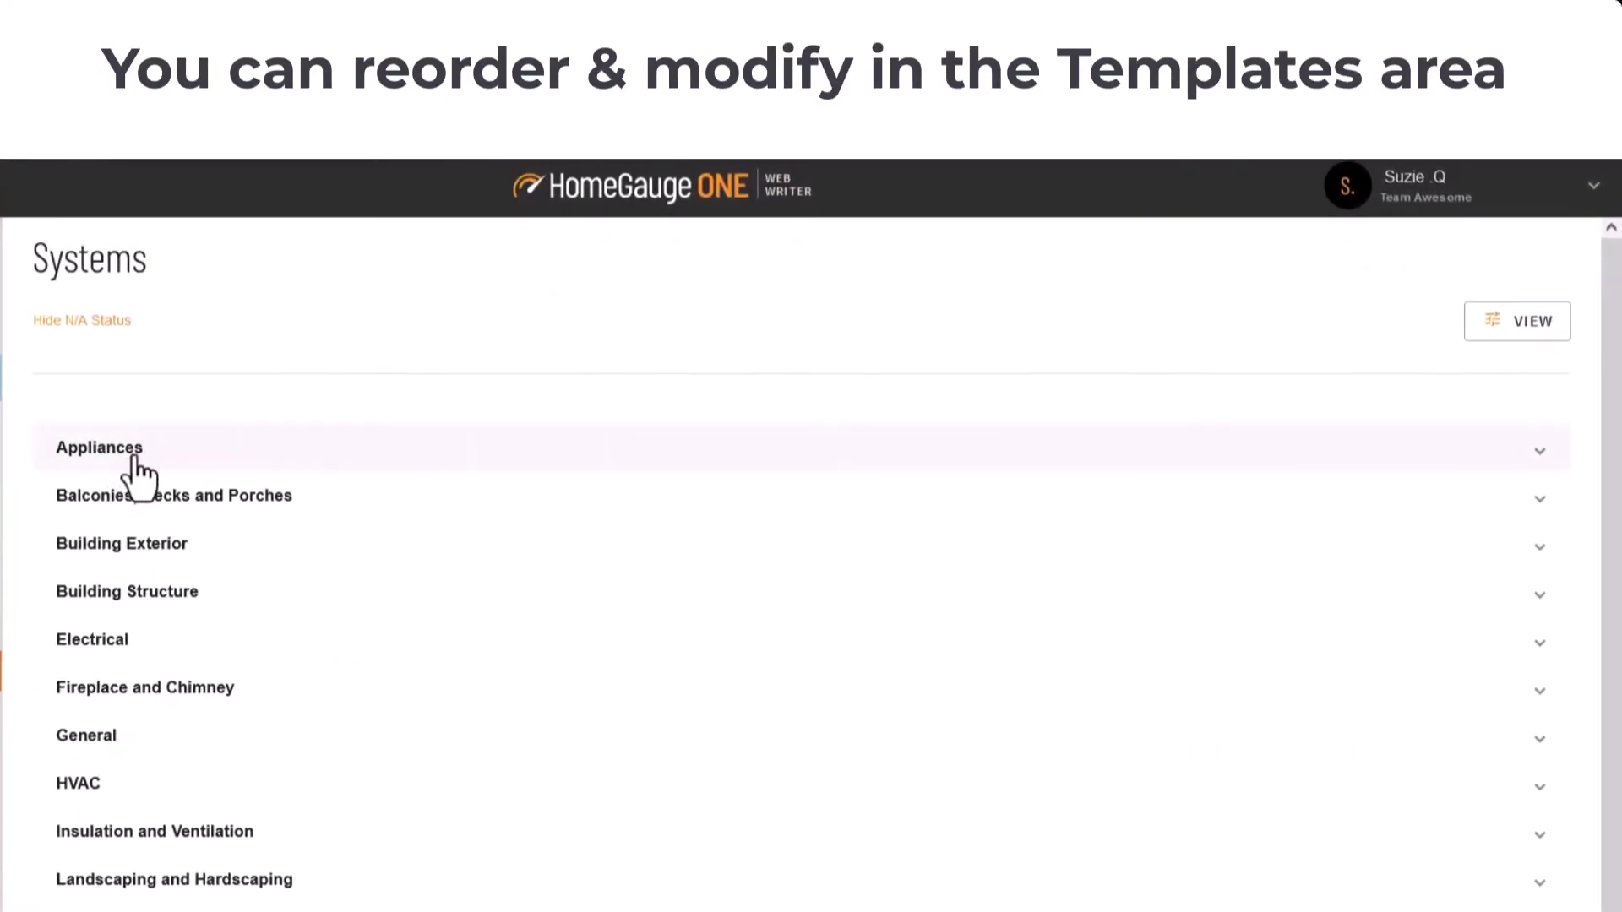
- Expand Building Exterior to list Downspout, Eave, Exterior Trim, Gutter and Siding
{"action": "left_click", "coordinate": [135, 454]}
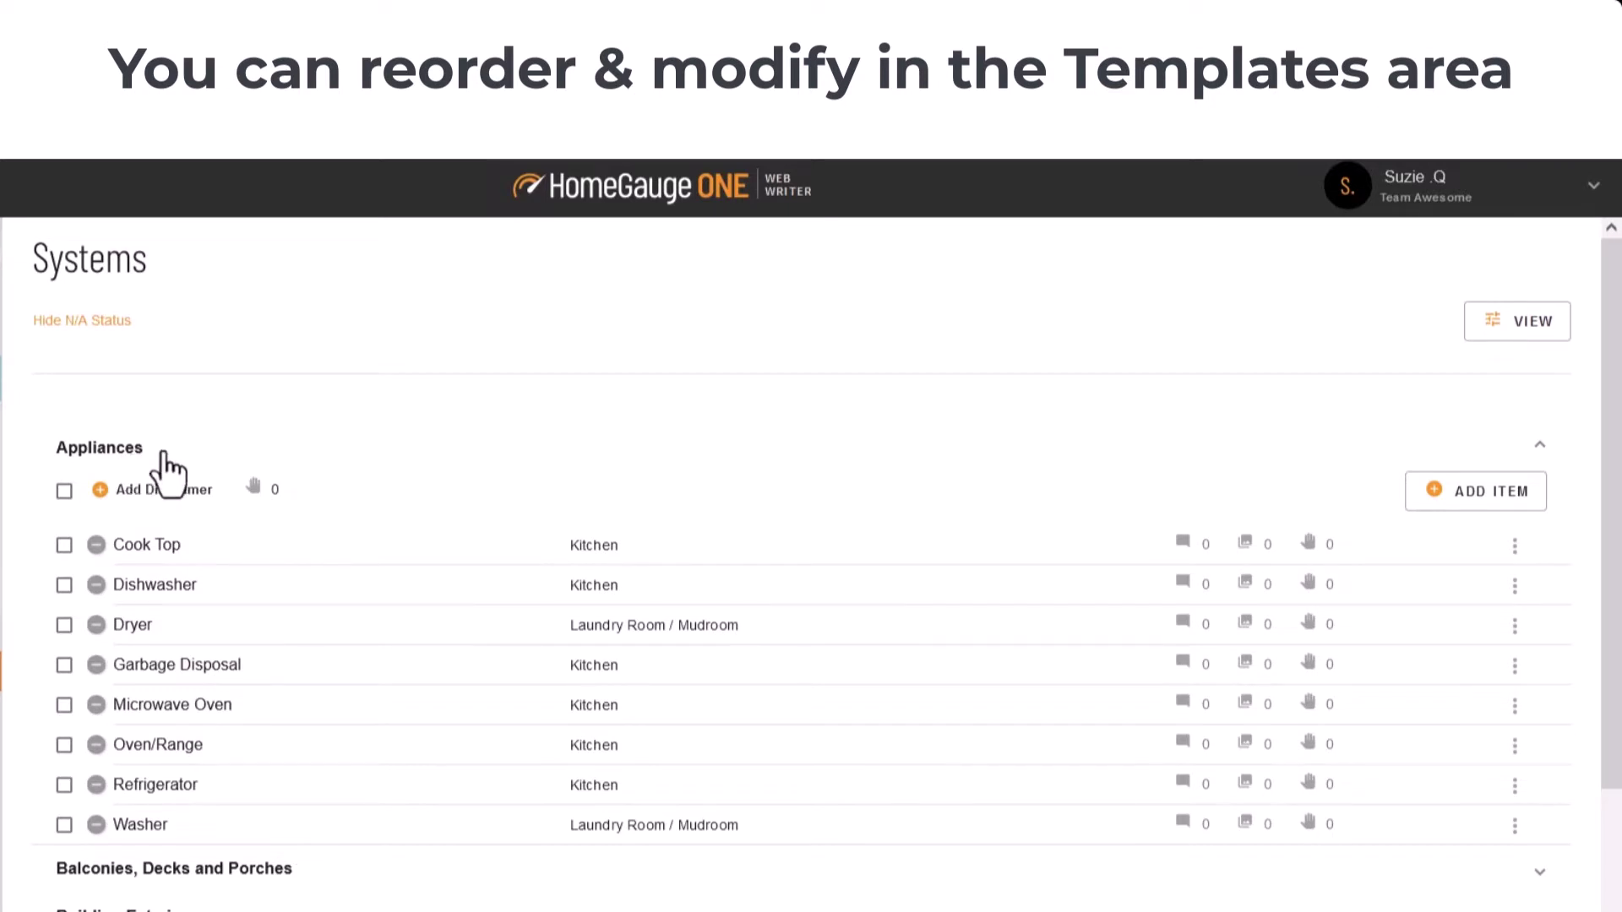
{"action": "left_click", "coordinate": [207, 450]}
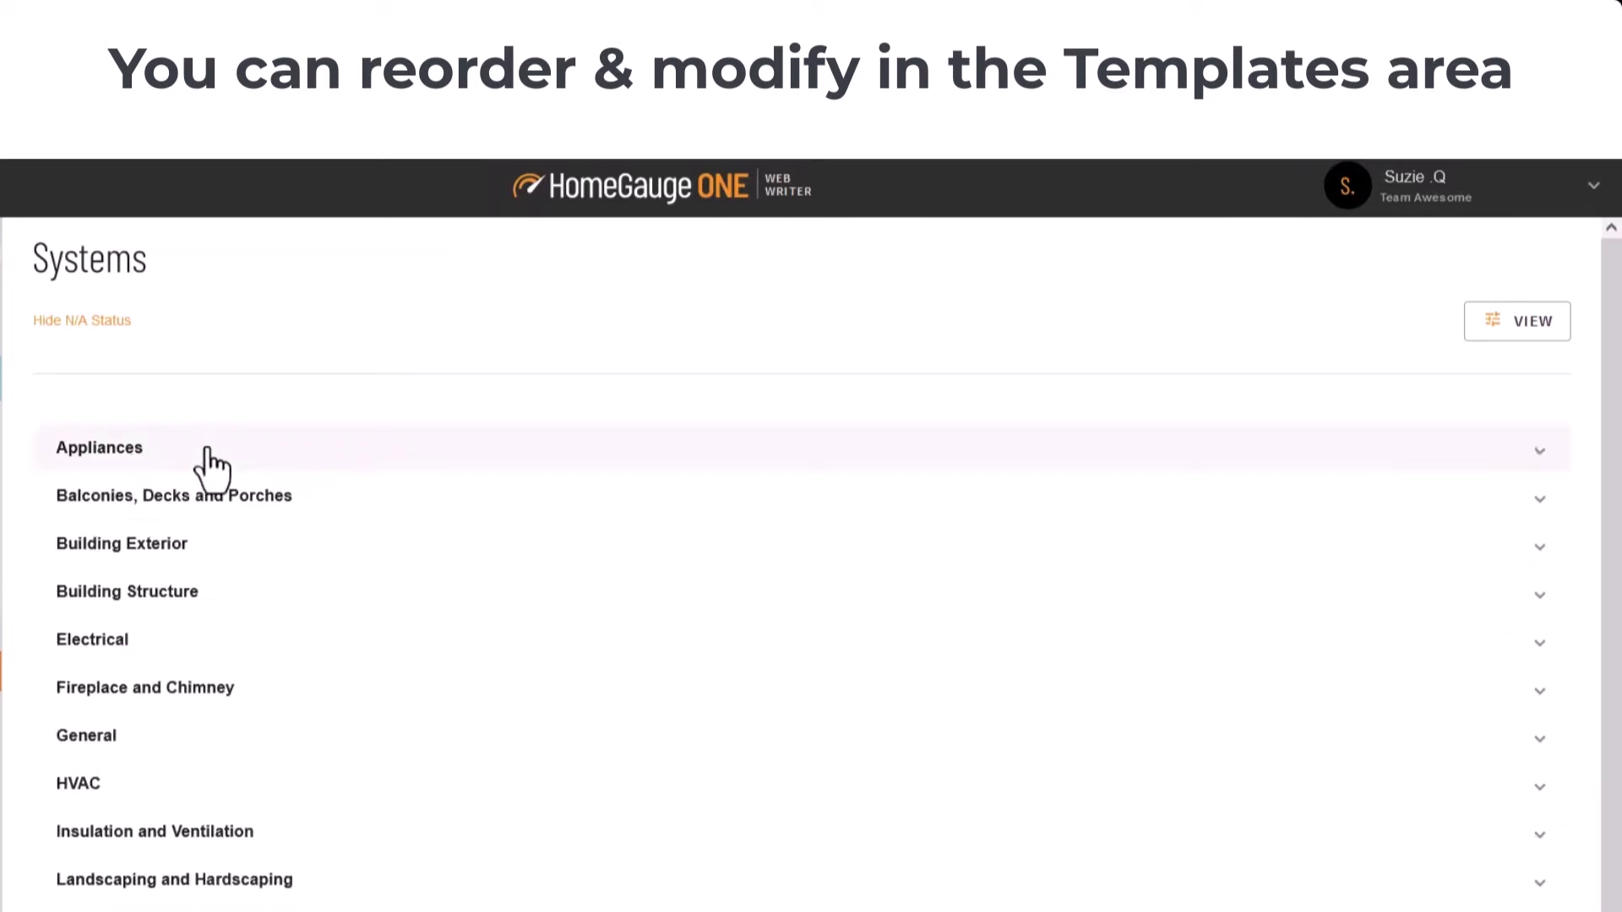
{"action": "left_click", "coordinate": [154, 549]}
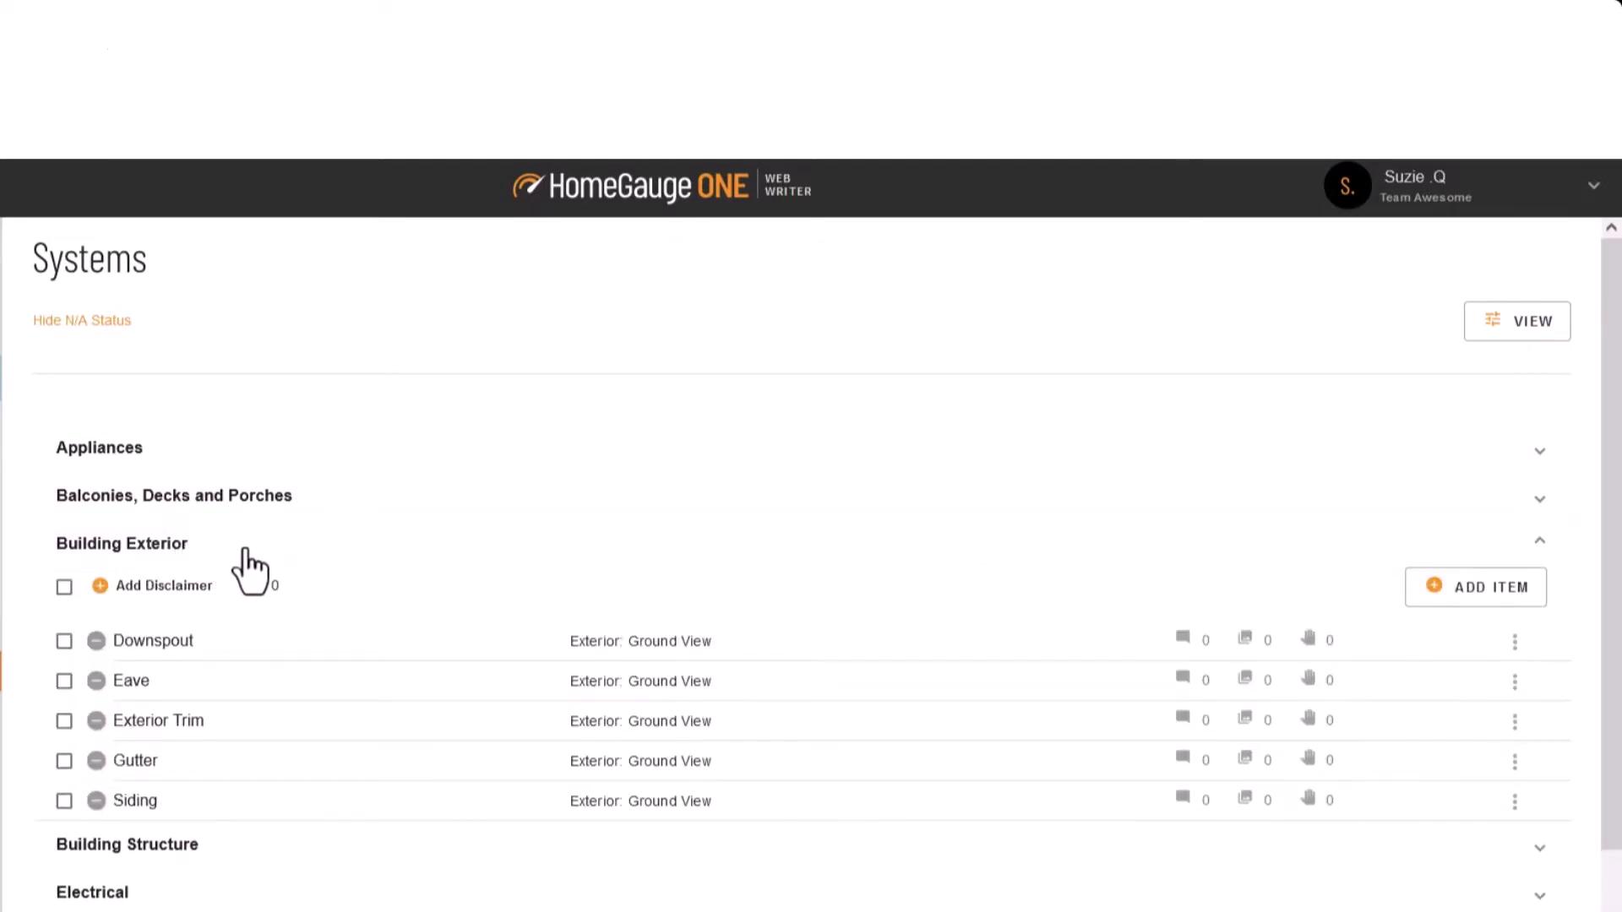
- Switch on the saved wall-cladding disclaimer for the Building Exterior system
{"action": "left_click", "coordinate": [167, 586]}
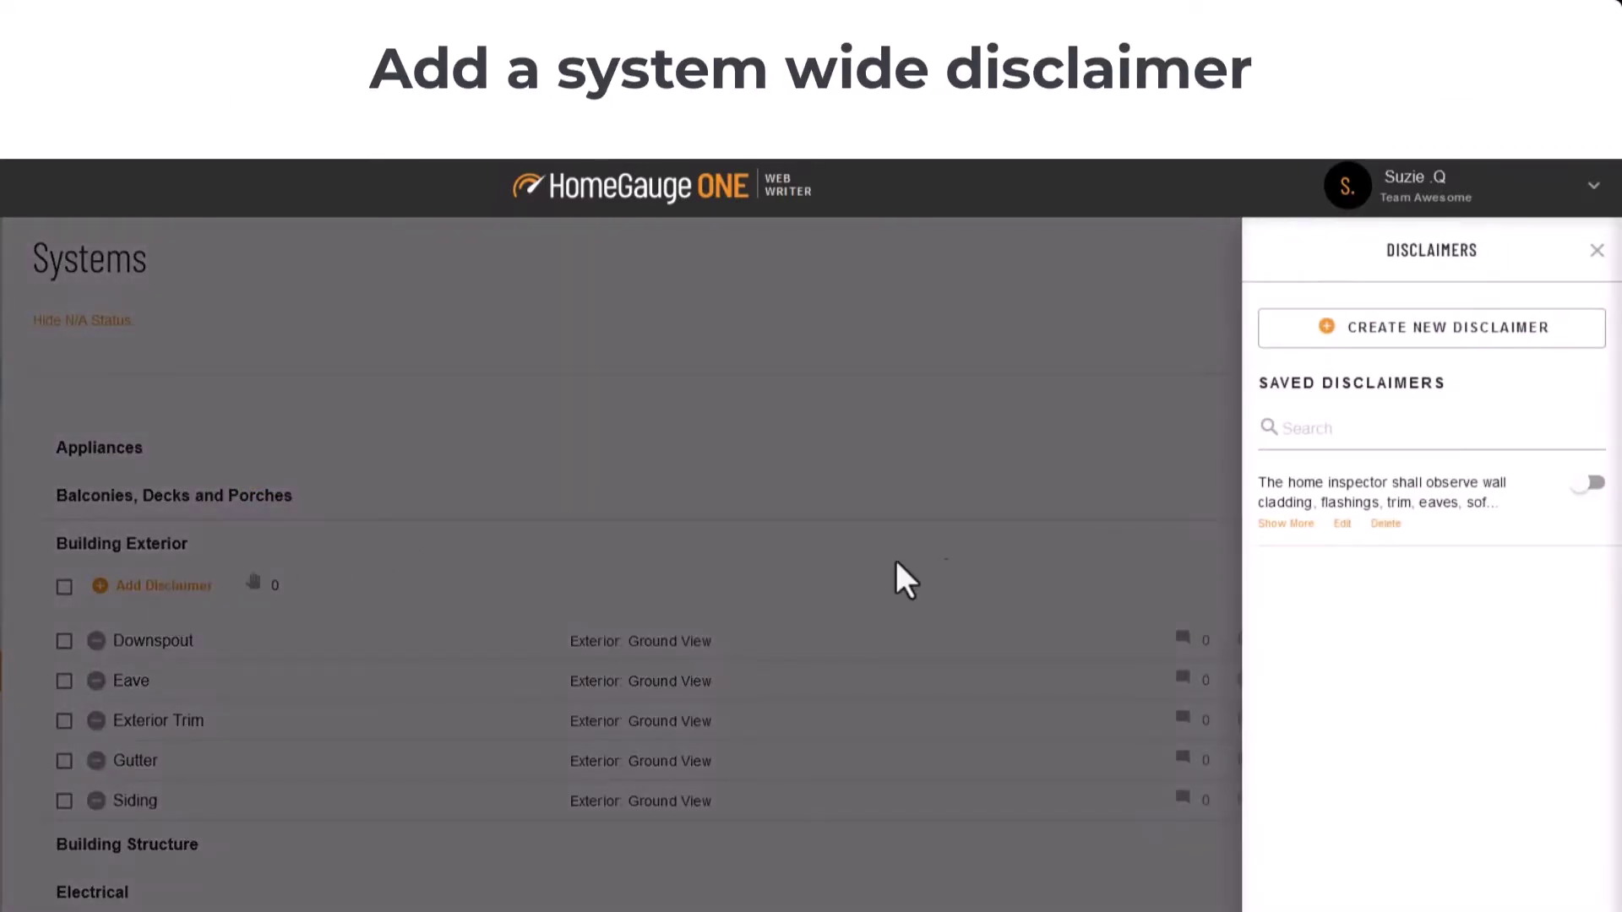
{"action": "left_click", "coordinate": [1581, 488]}
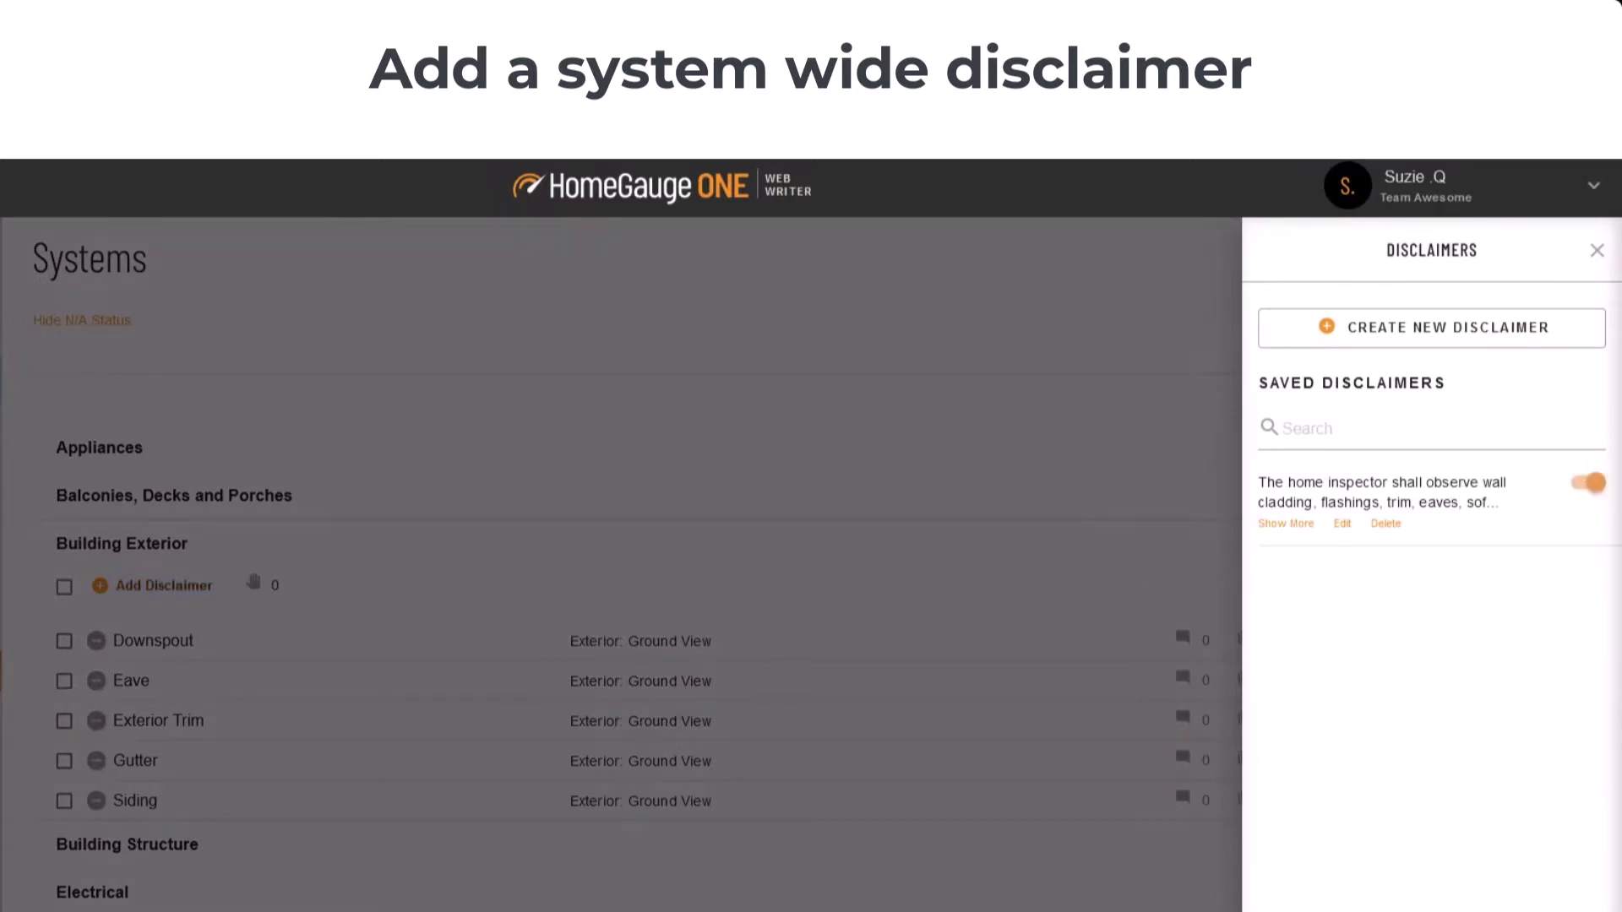
{"action": "key", "text": "Escape"}
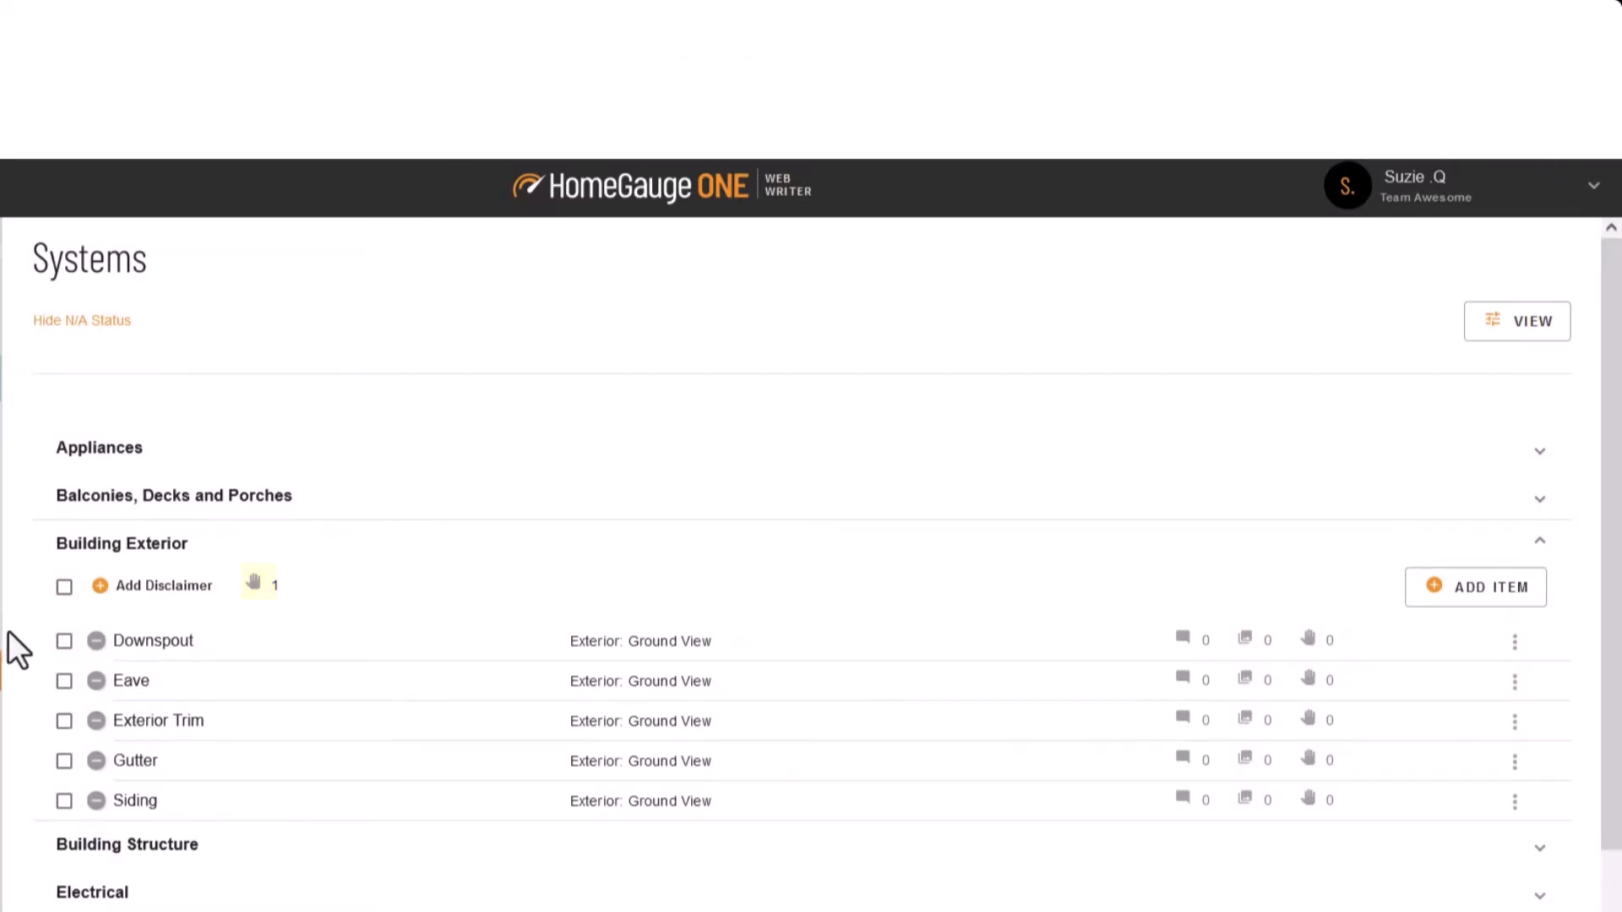
- Bulk-set Downspout, Eave, Exterior Trim, Gutter and Siding to Satisfactory status
{"action": "left_click", "coordinate": [61, 589]}
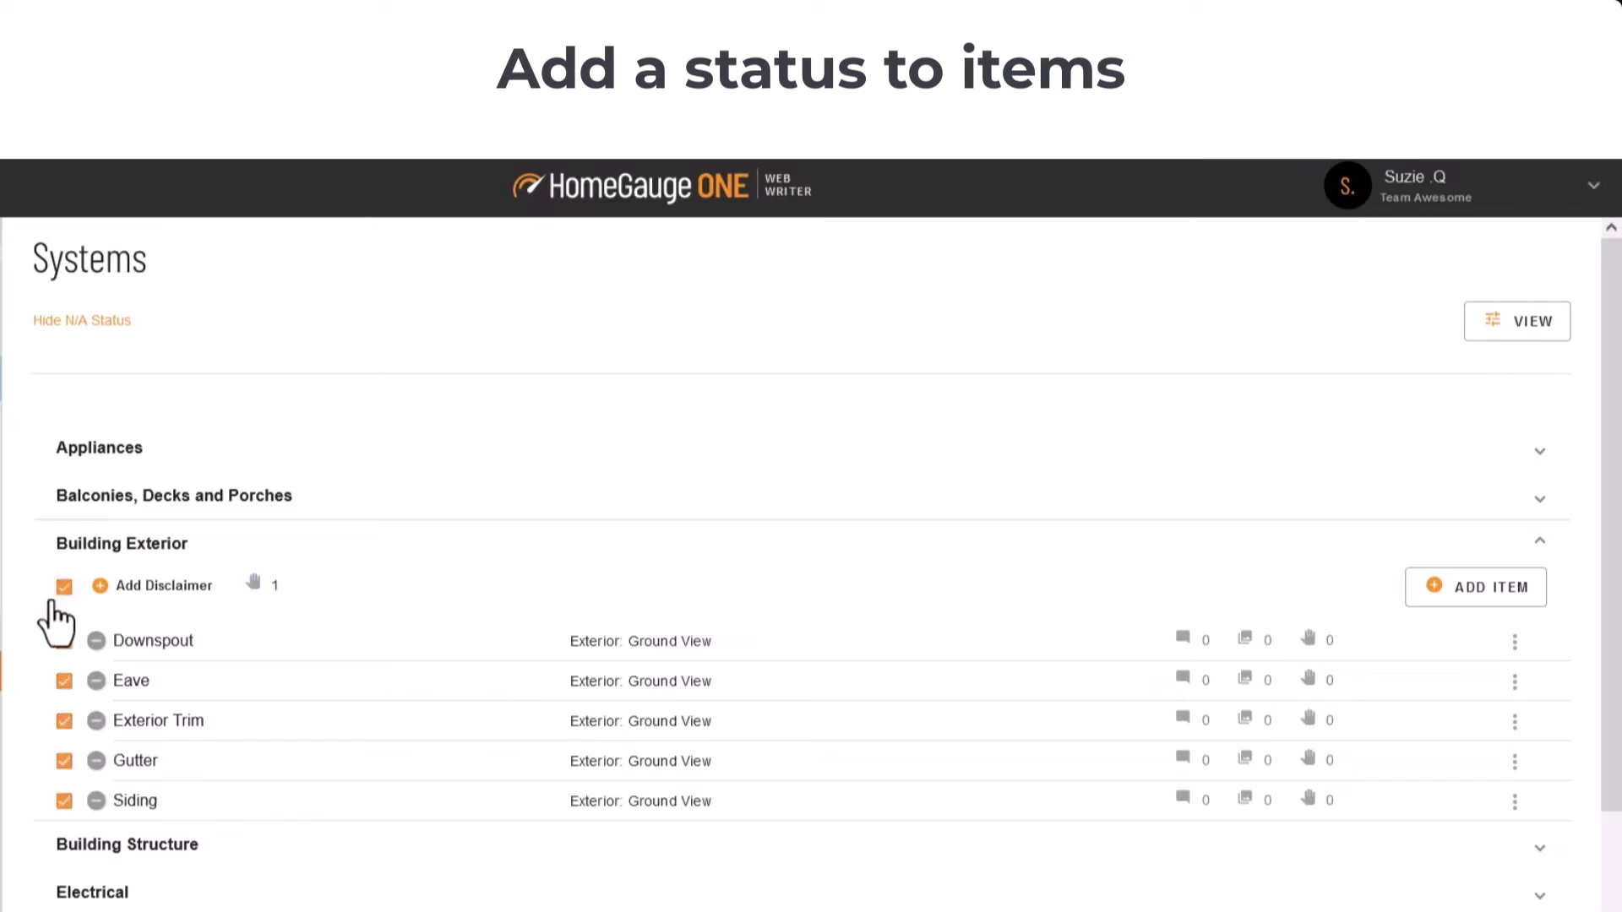
{"action": "left_click", "coordinate": [348, 881]}
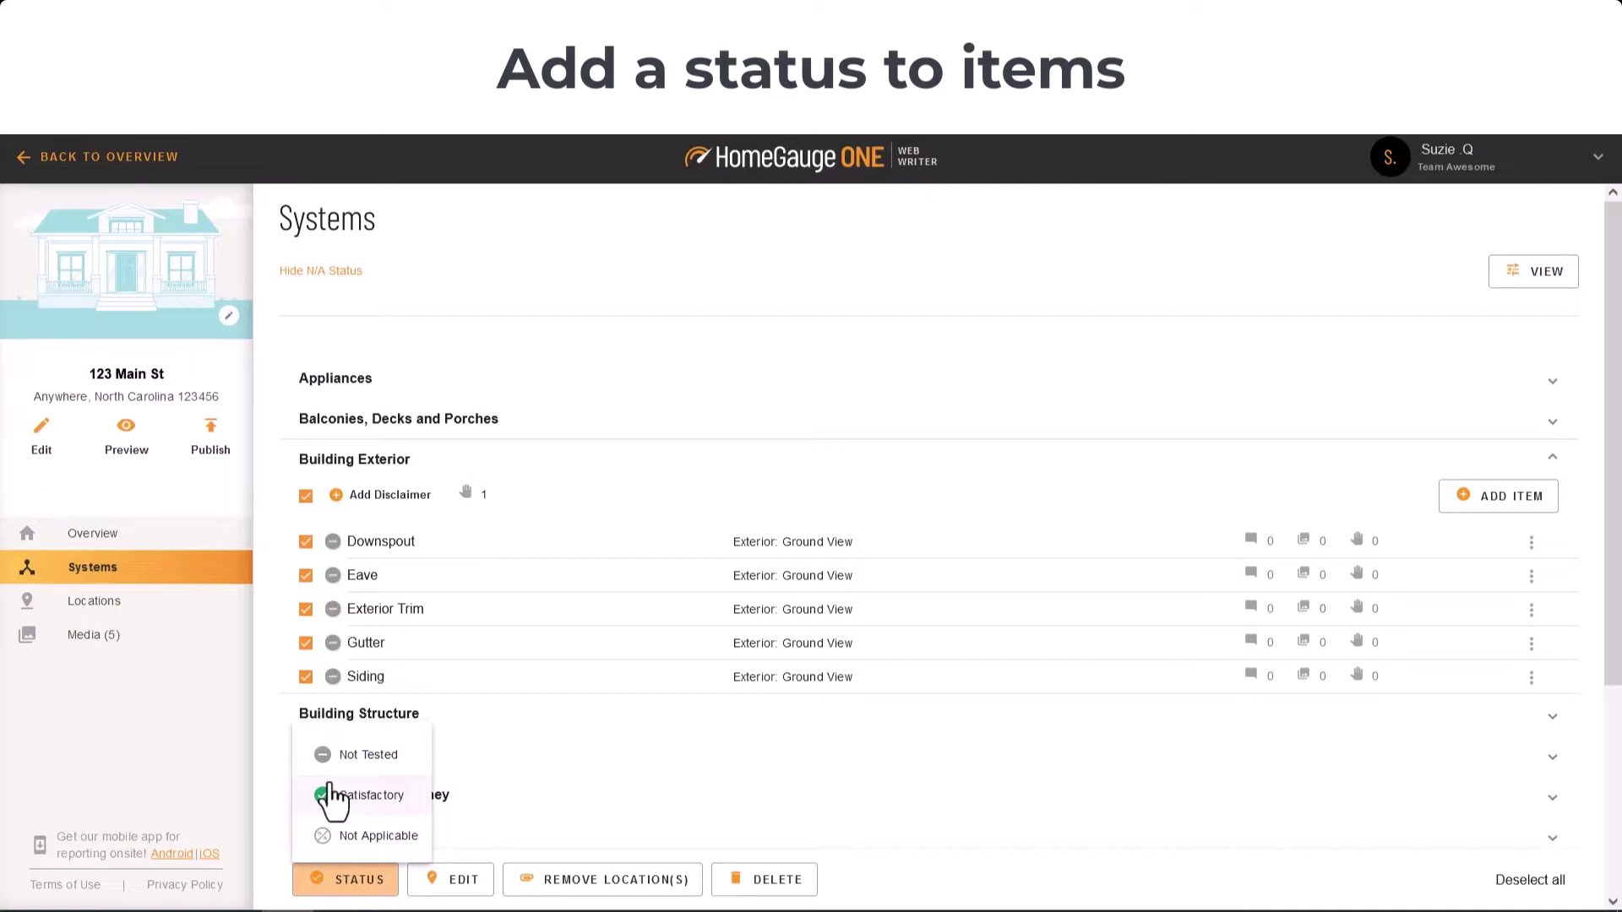
{"action": "left_click", "coordinate": [329, 792]}
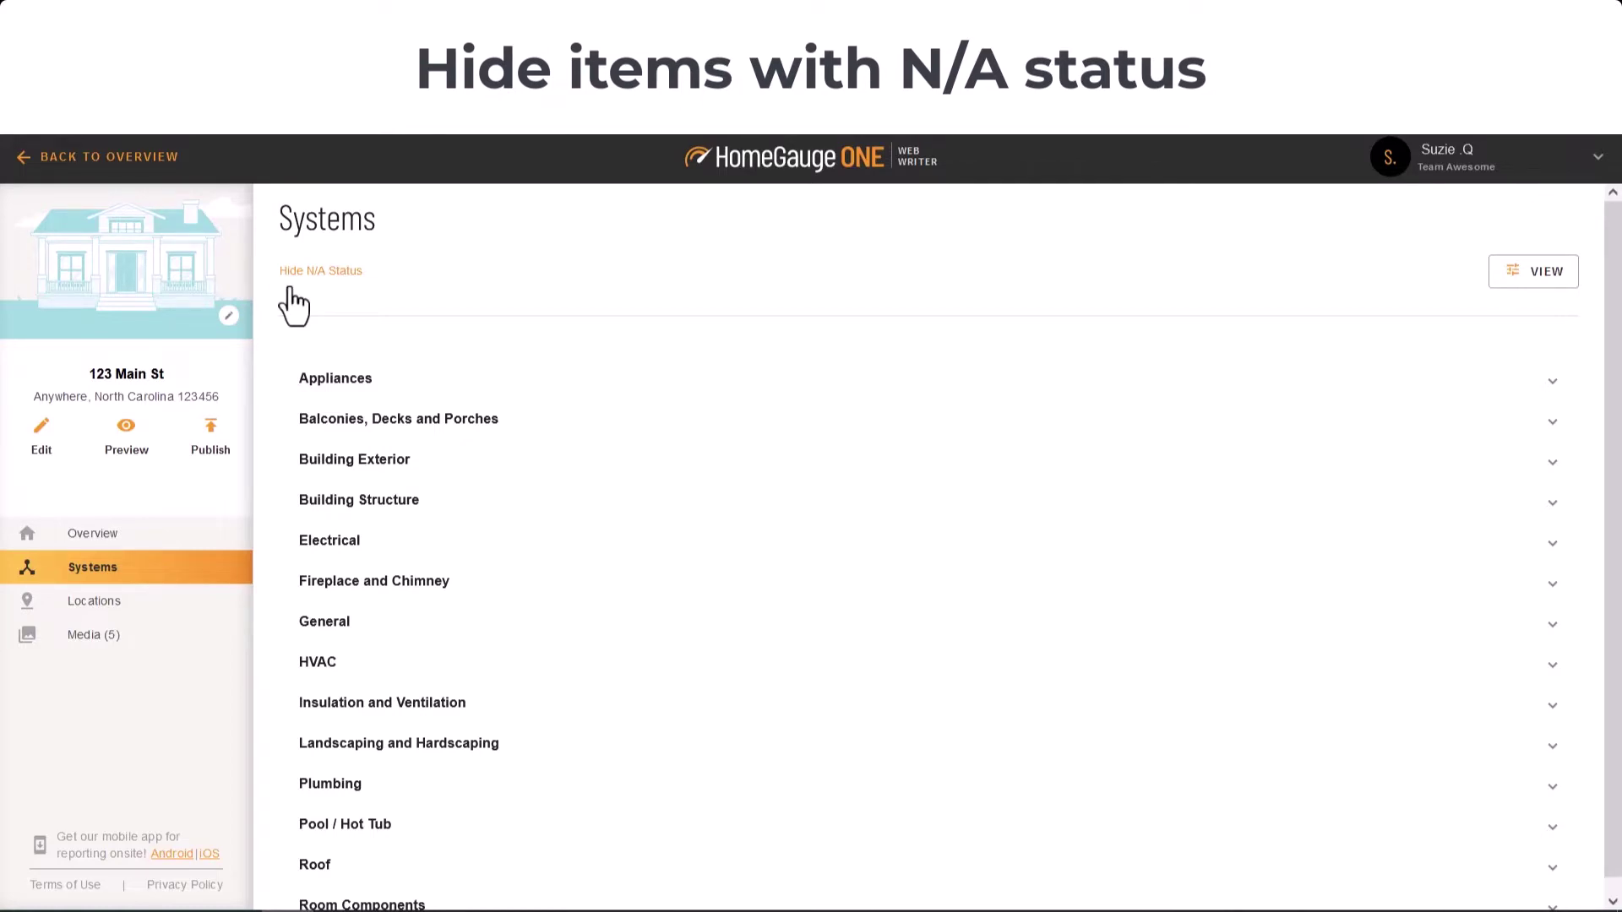
- Hide N/A items and expand Appliances to show its eight items, Cook Top through Washer
{"action": "left_click", "coordinate": [337, 272]}
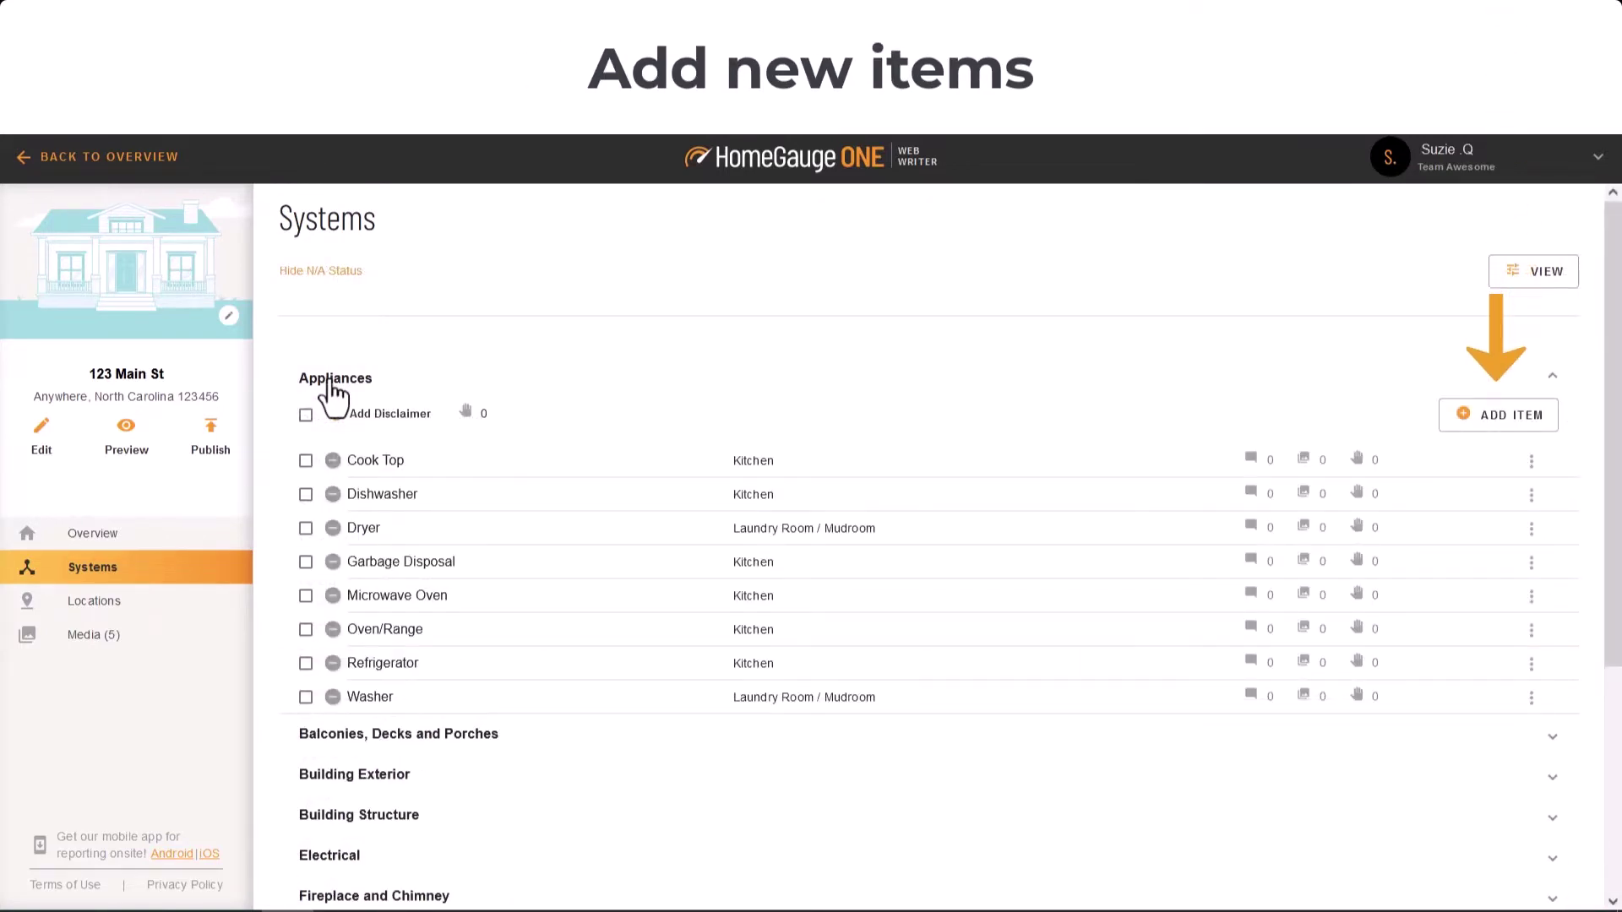
{"action": "left_click", "coordinate": [1531, 562]}
{"action": "left_click", "coordinate": [320, 386]}
{"action": "left_click", "coordinate": [336, 272]}
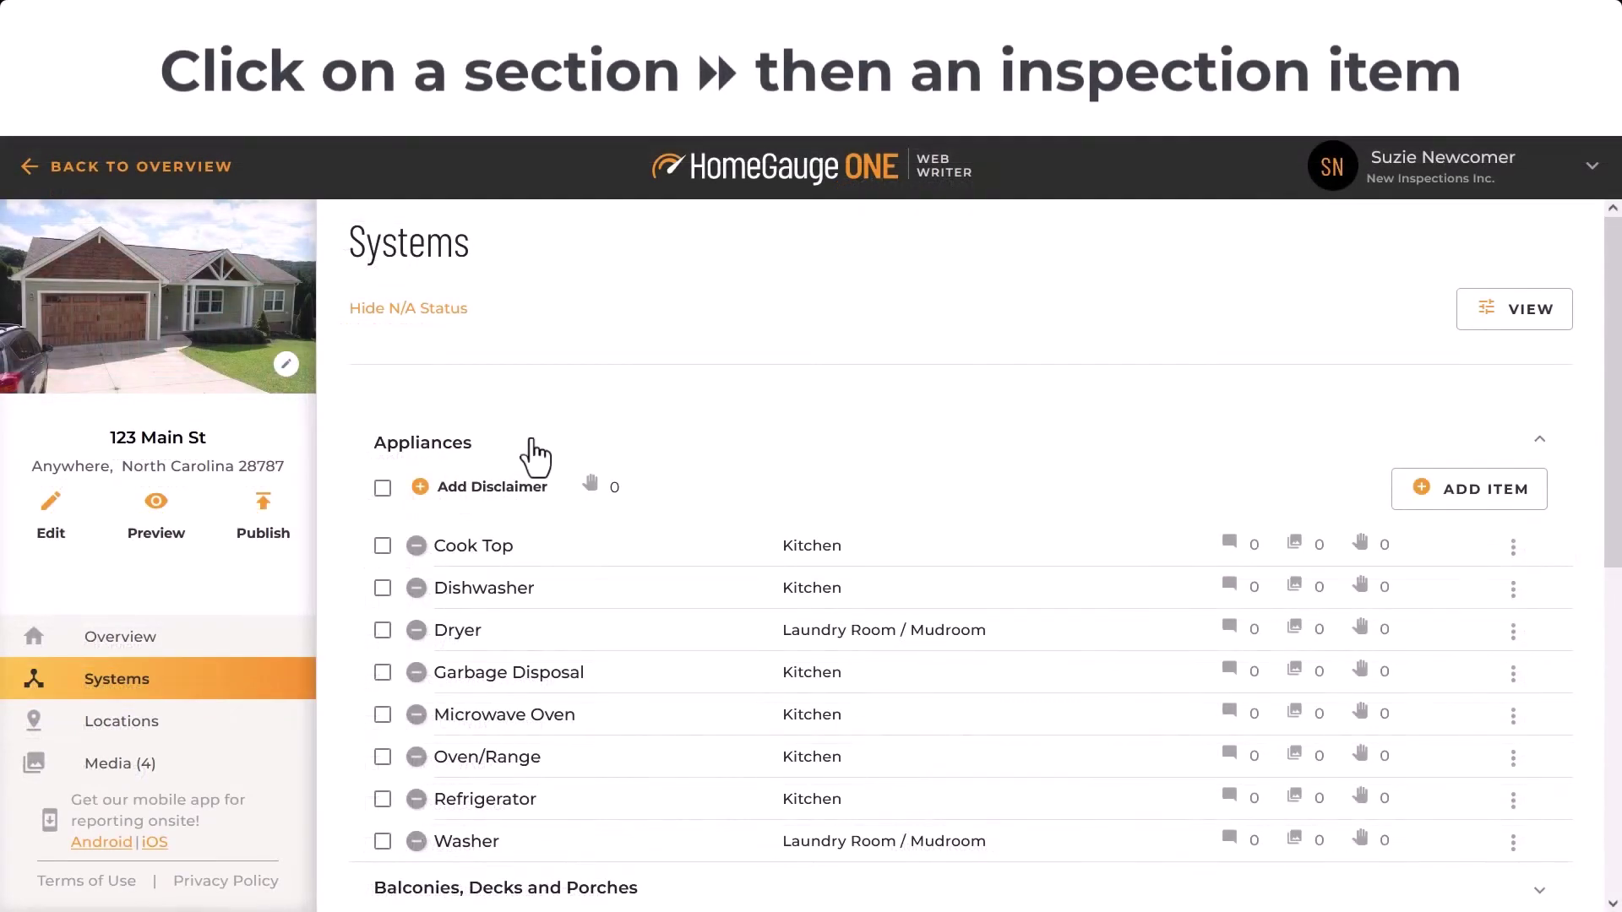
- On the Kitchen Cook Top, choose Electric for Energy Source and Thermador for Manufacturer Name
{"action": "left_click", "coordinate": [523, 549]}
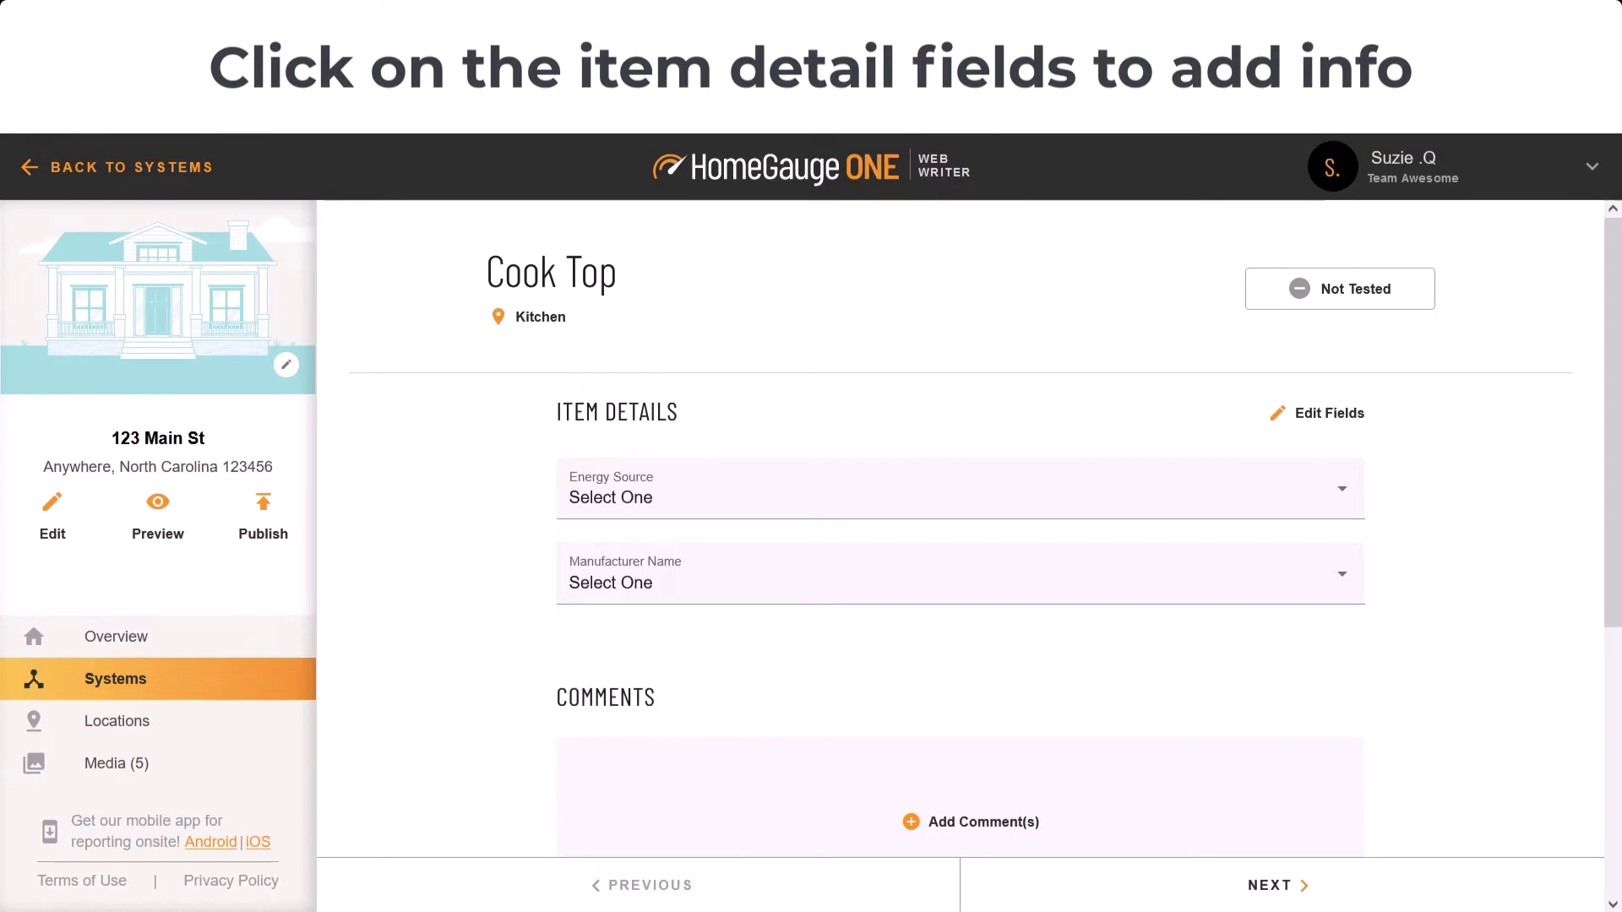
{"action": "left_click", "coordinate": [791, 505]}
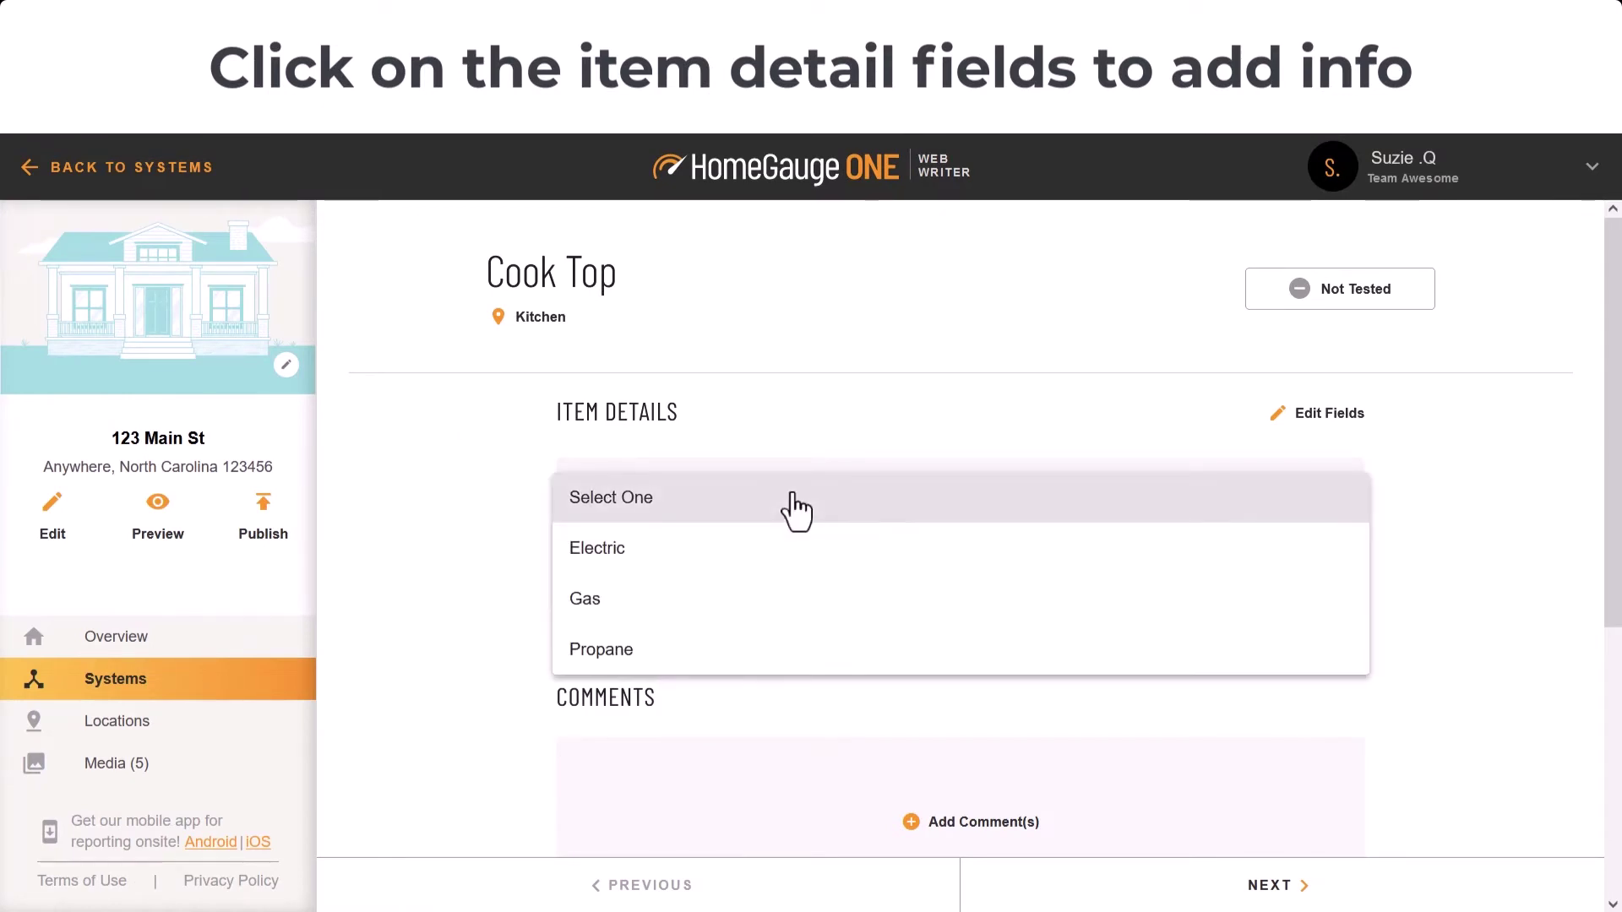
{"action": "left_click", "coordinate": [630, 559]}
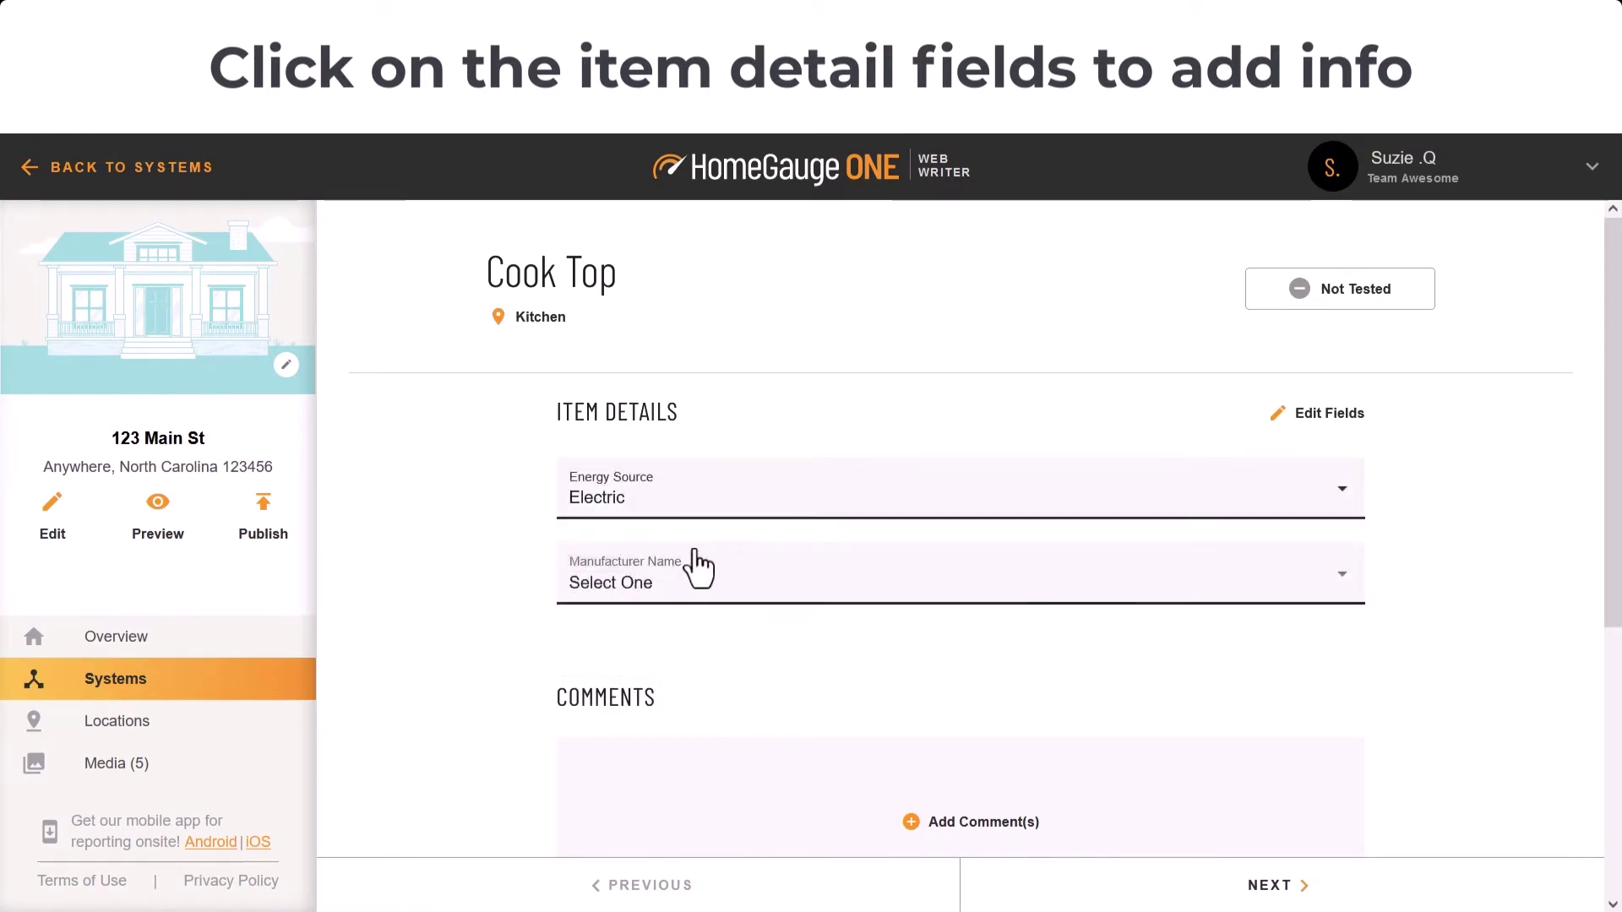
{"action": "left_click", "coordinate": [854, 591]}
{"action": "scroll", "coordinate": [758, 718], "scroll_direction": "down", "scroll_amount": 4}
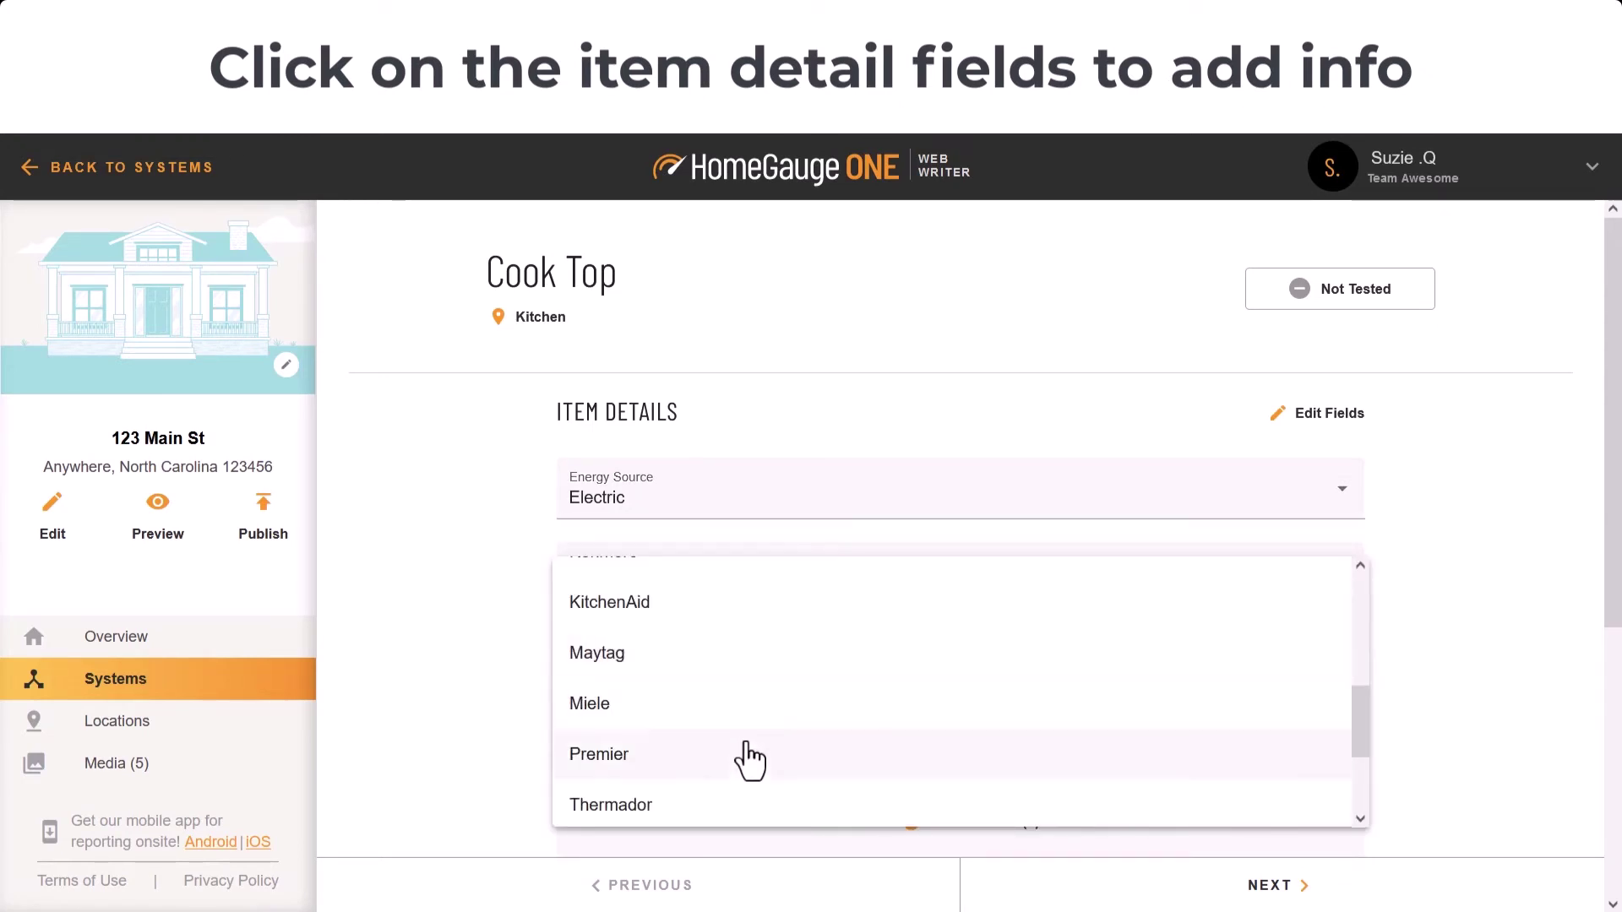
{"action": "left_click", "coordinate": [752, 805]}
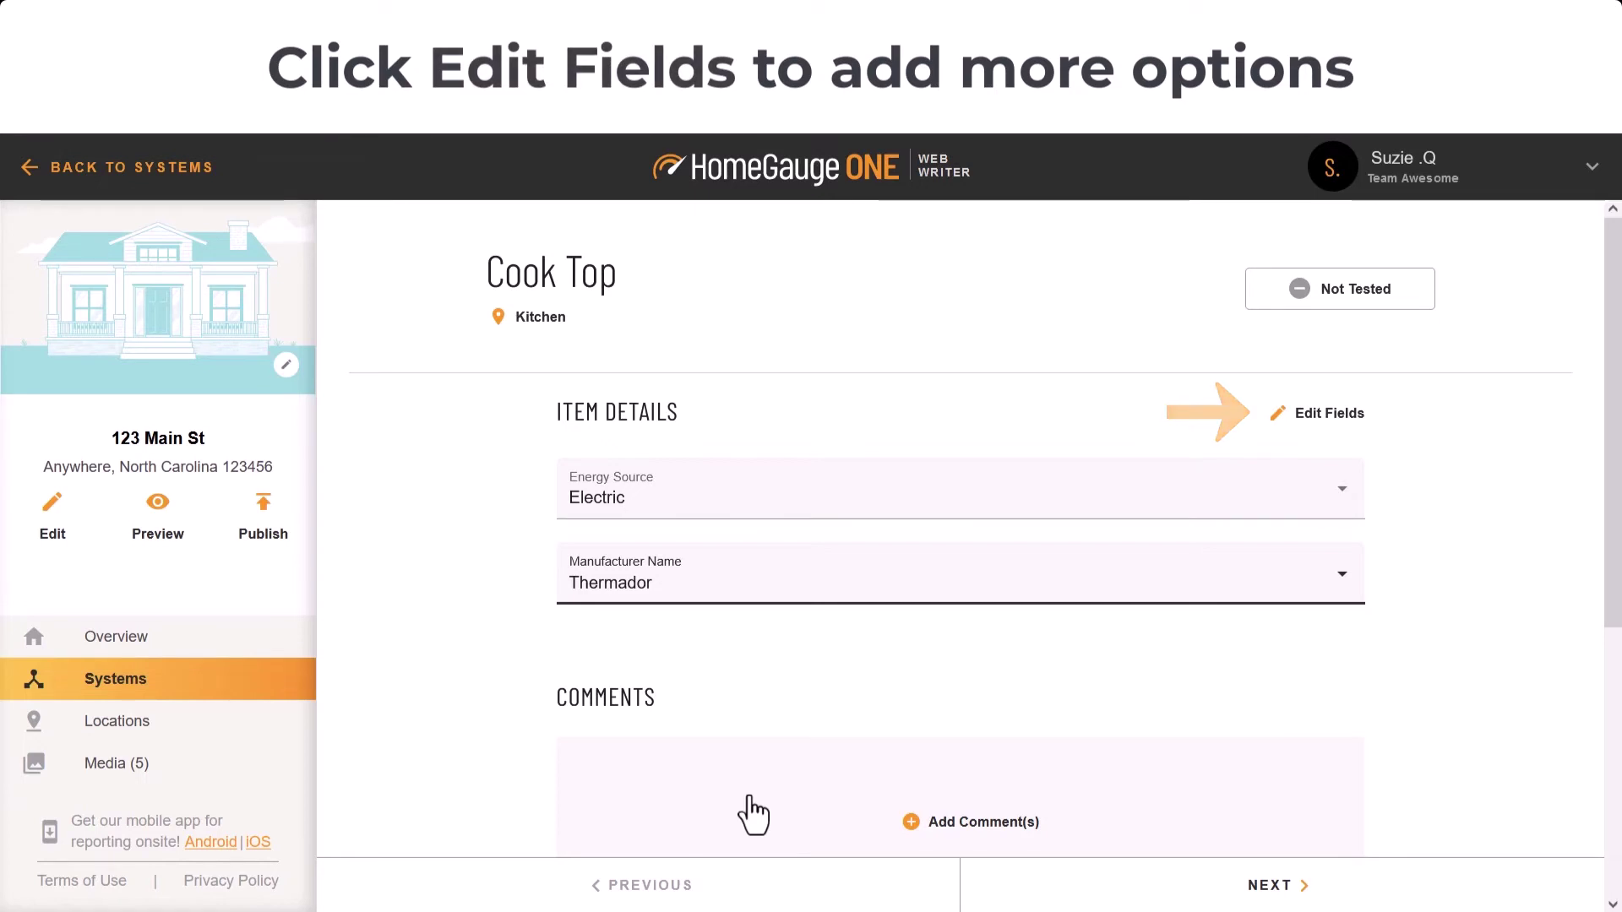
- Add and save Thermalux as a new Manufacturer Name option in the Cook Top descriptions
{"action": "left_click", "coordinate": [1329, 418]}
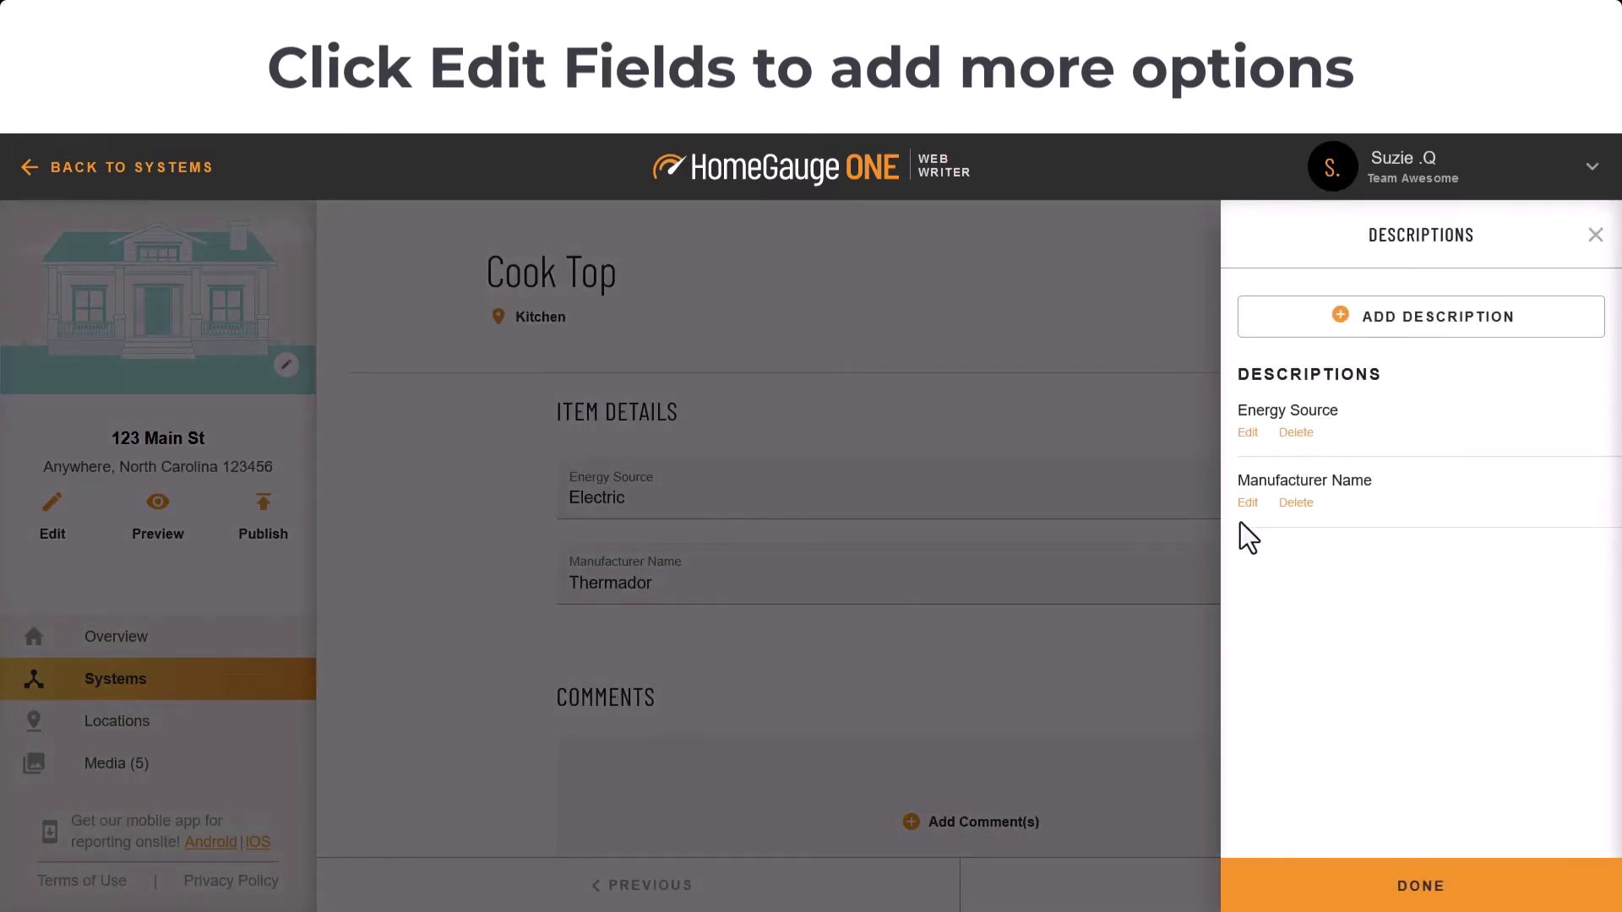
{"action": "left_click", "coordinate": [1247, 504]}
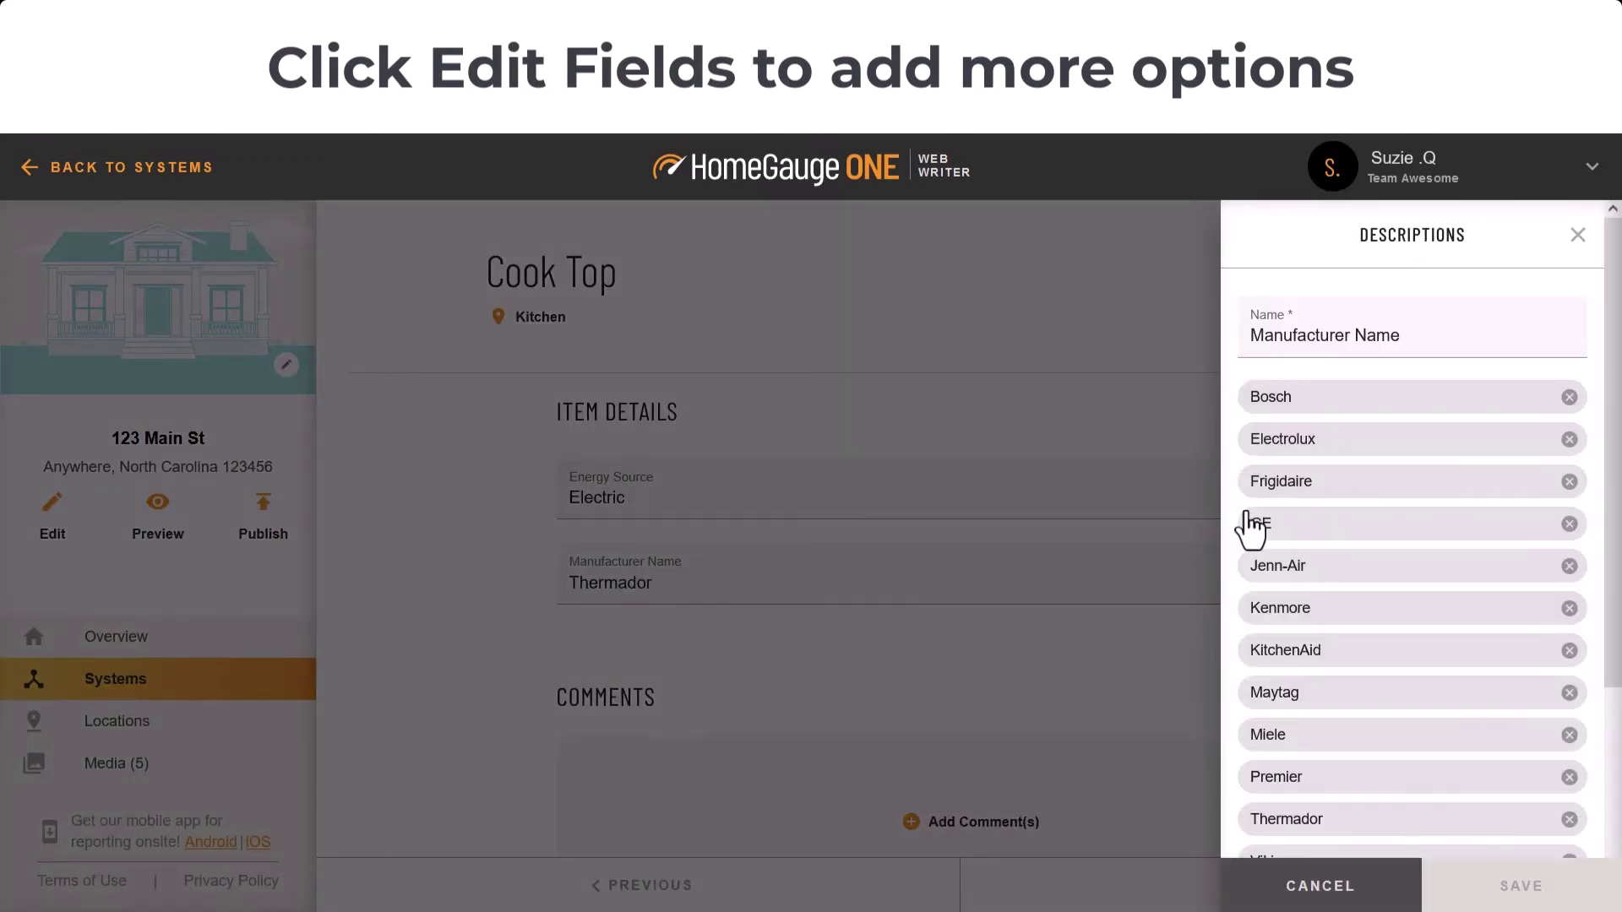
{"action": "left_click_drag", "start_coordinate": [1614, 507], "coordinate": [1578, 742]}
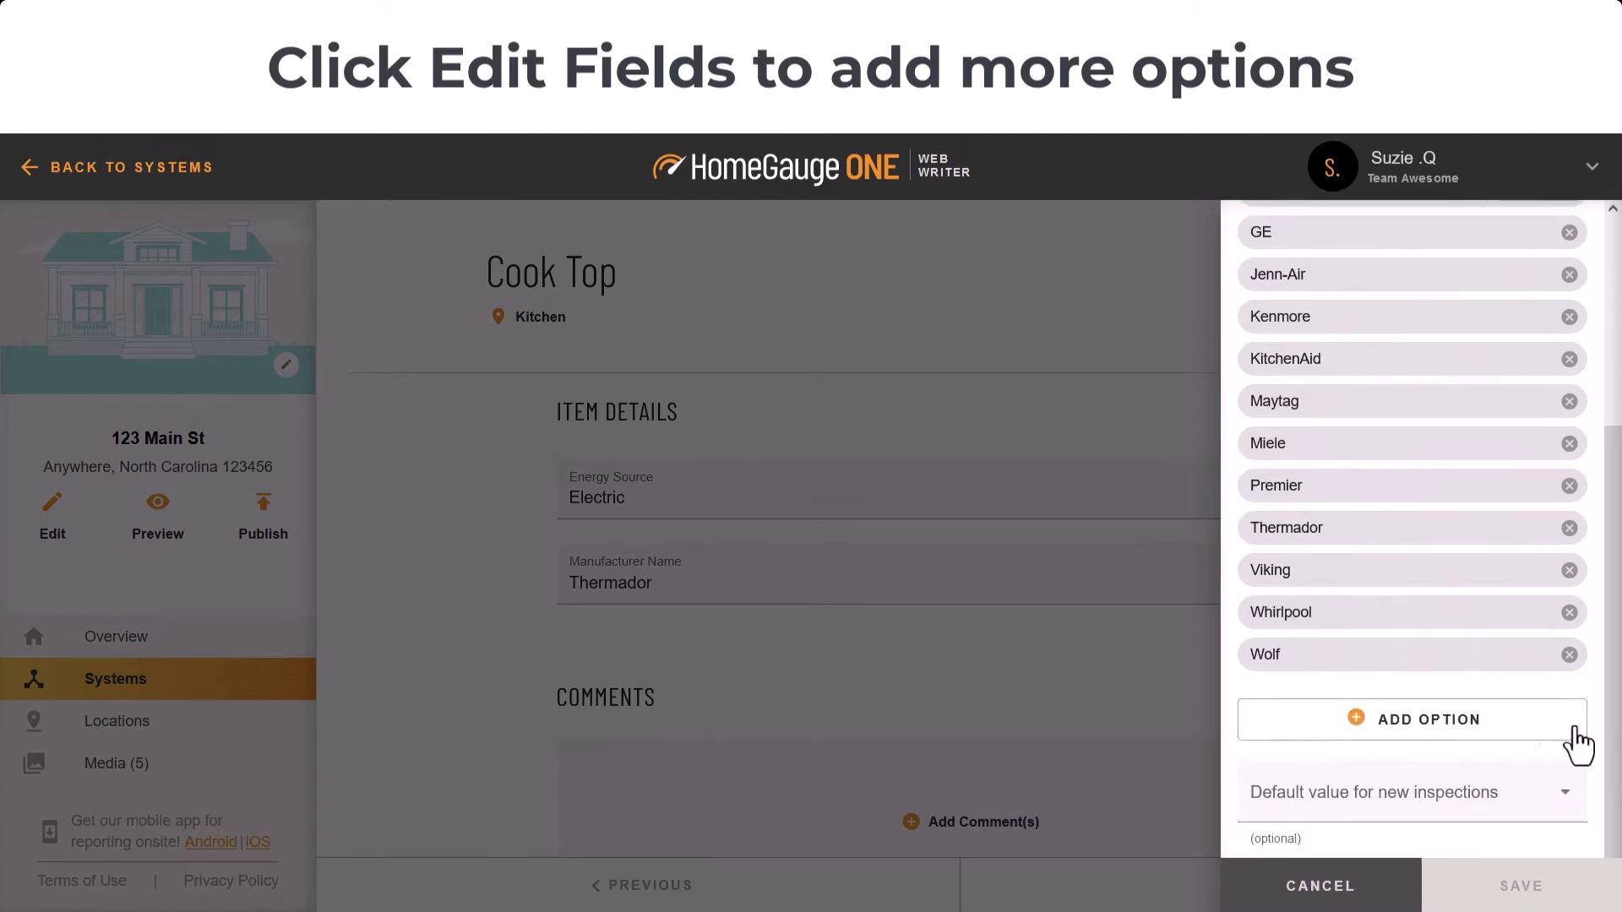
{"action": "left_click", "coordinate": [1345, 742]}
{"action": "type", "text": "Thermalux"}
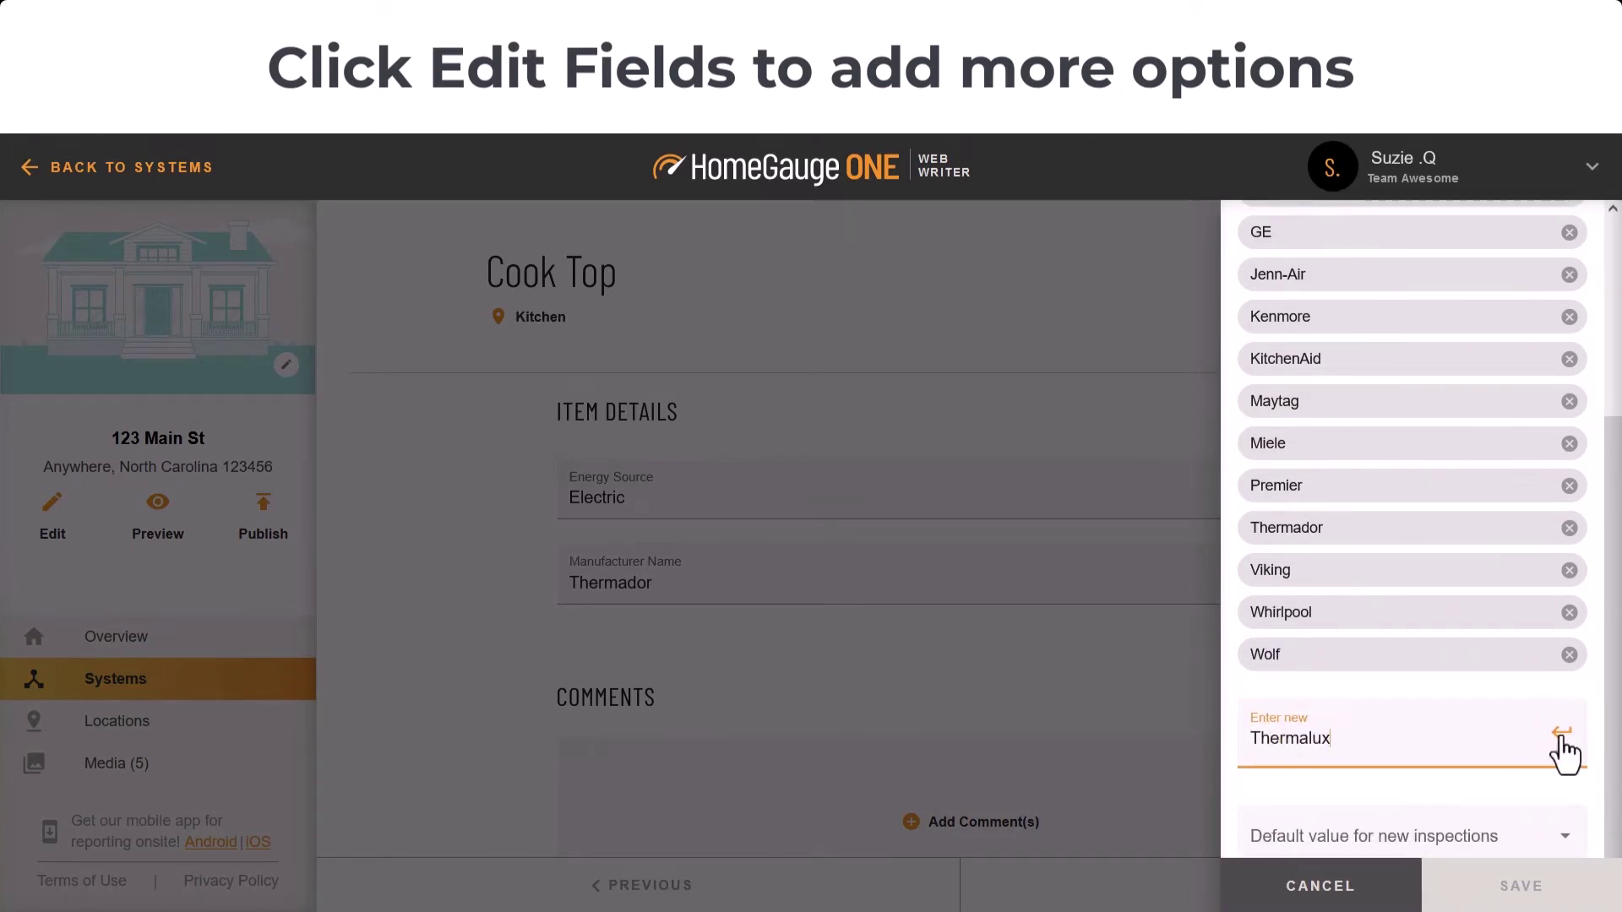
{"action": "left_click", "coordinate": [1561, 736]}
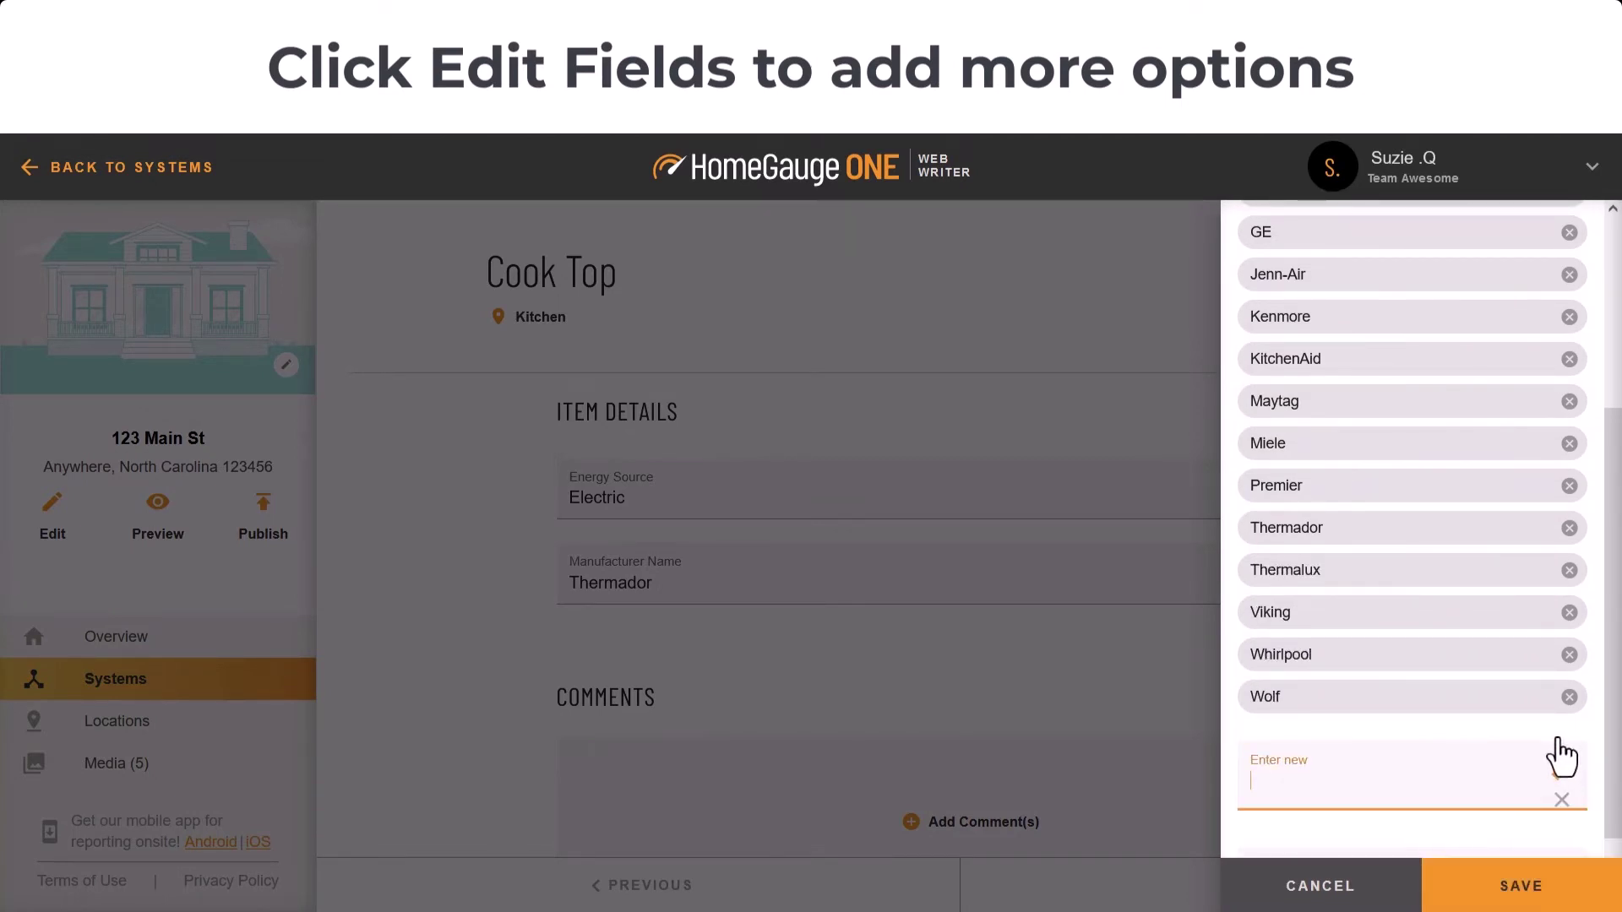
{"action": "left_click", "coordinate": [1531, 895]}
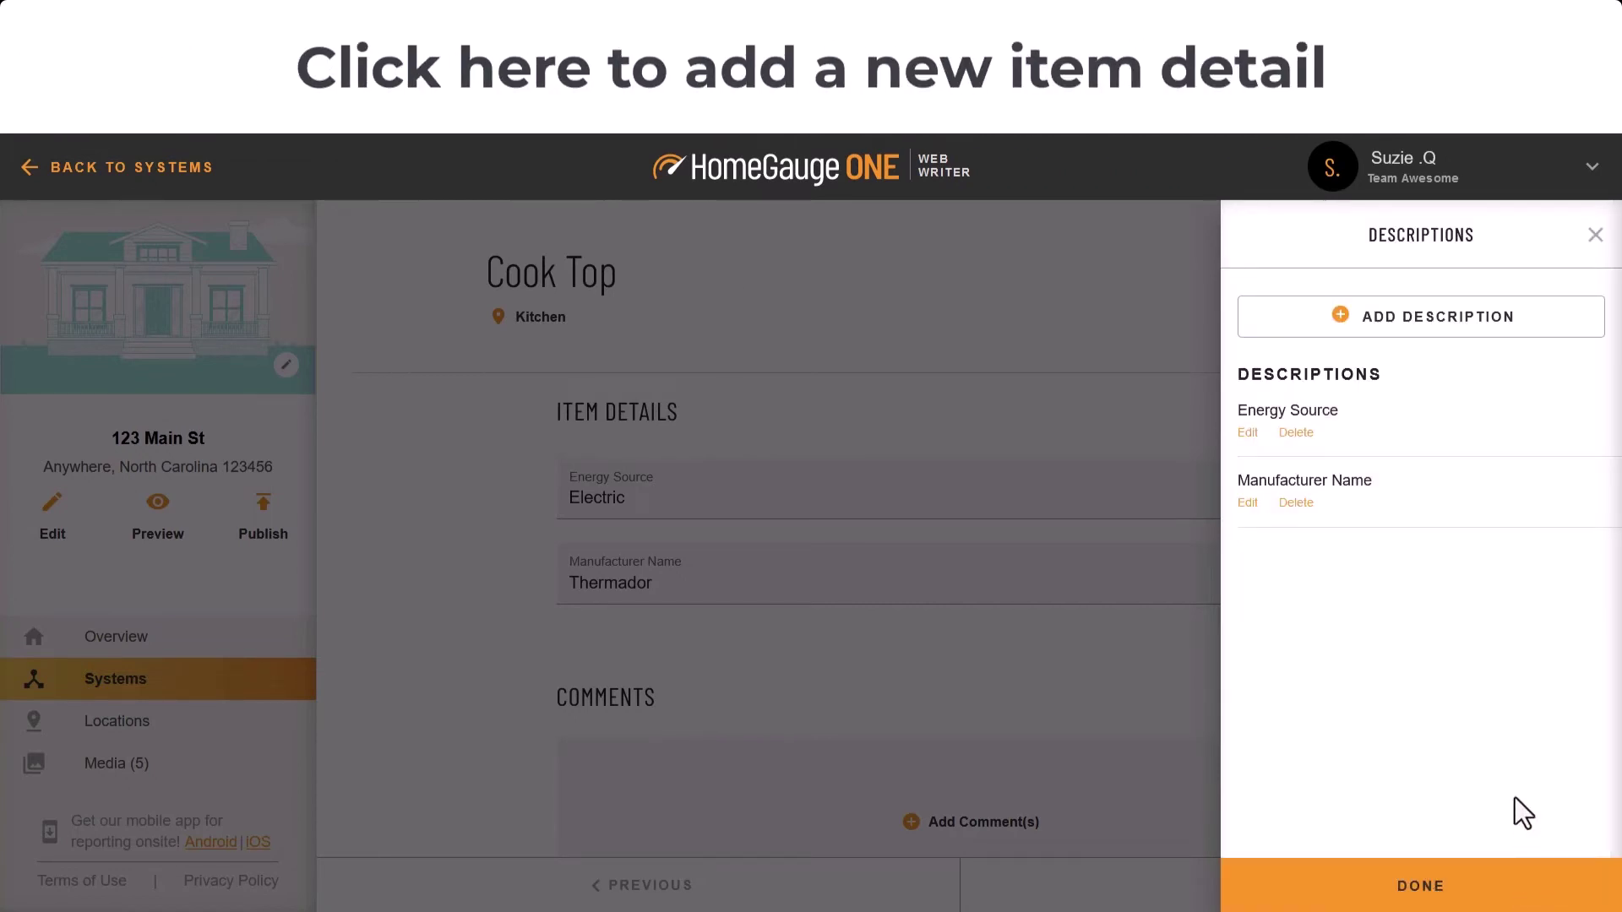
- Add a Cook Top description named 'Approximate Age' with type Number
{"action": "left_click", "coordinate": [1346, 325]}
{"action": "left_click", "coordinate": [1333, 332]}
{"action": "type", "text": "Approximate Age"}
{"action": "left_click", "coordinate": [1362, 427]}
{"action": "left_click", "coordinate": [1305, 579]}
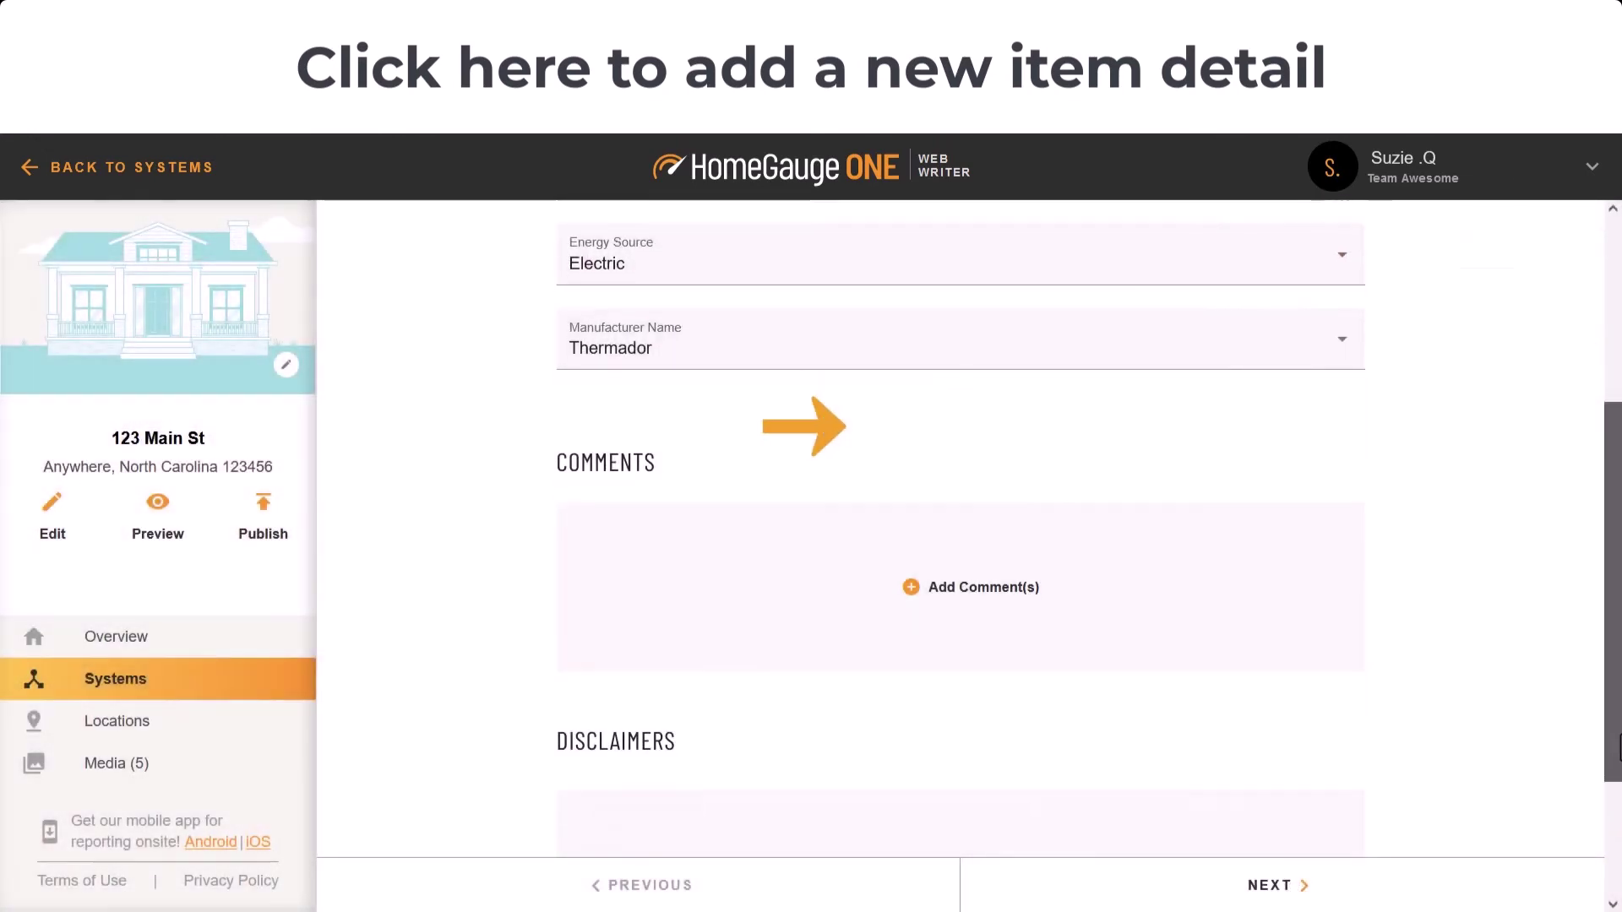
{"action": "scroll", "coordinate": [960, 537], "scroll_direction": "down", "scroll_amount": 2}
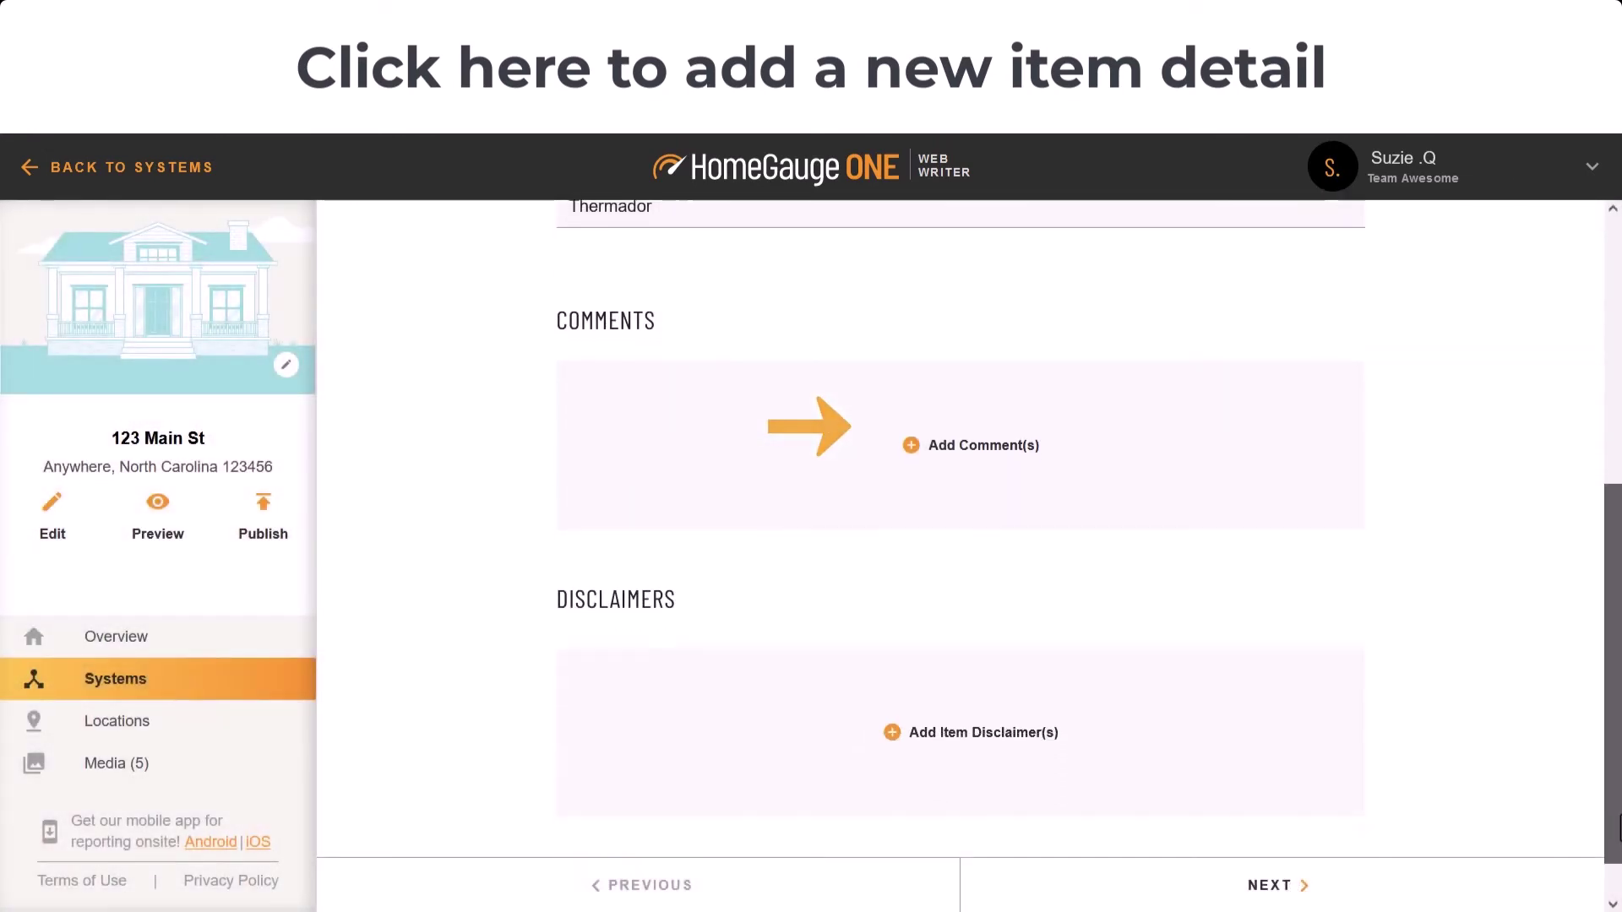
- Add the saved 'burners not working, fuel source appears present' comment to the Cook Top
{"action": "left_click", "coordinate": [957, 436]}
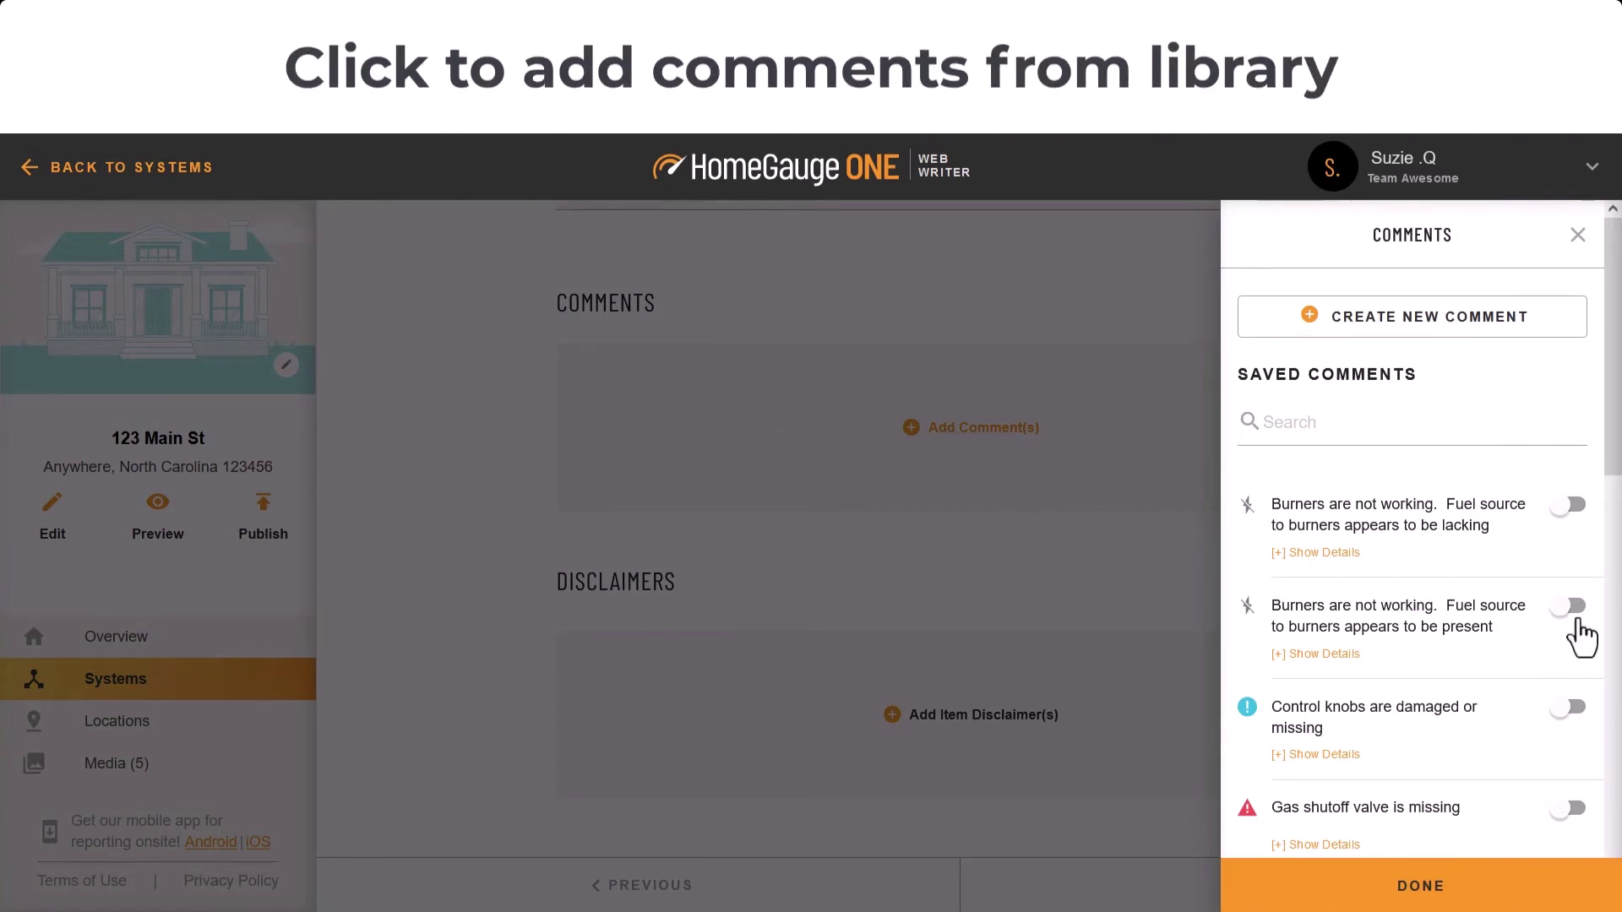
{"action": "left_click", "coordinate": [1344, 658]}
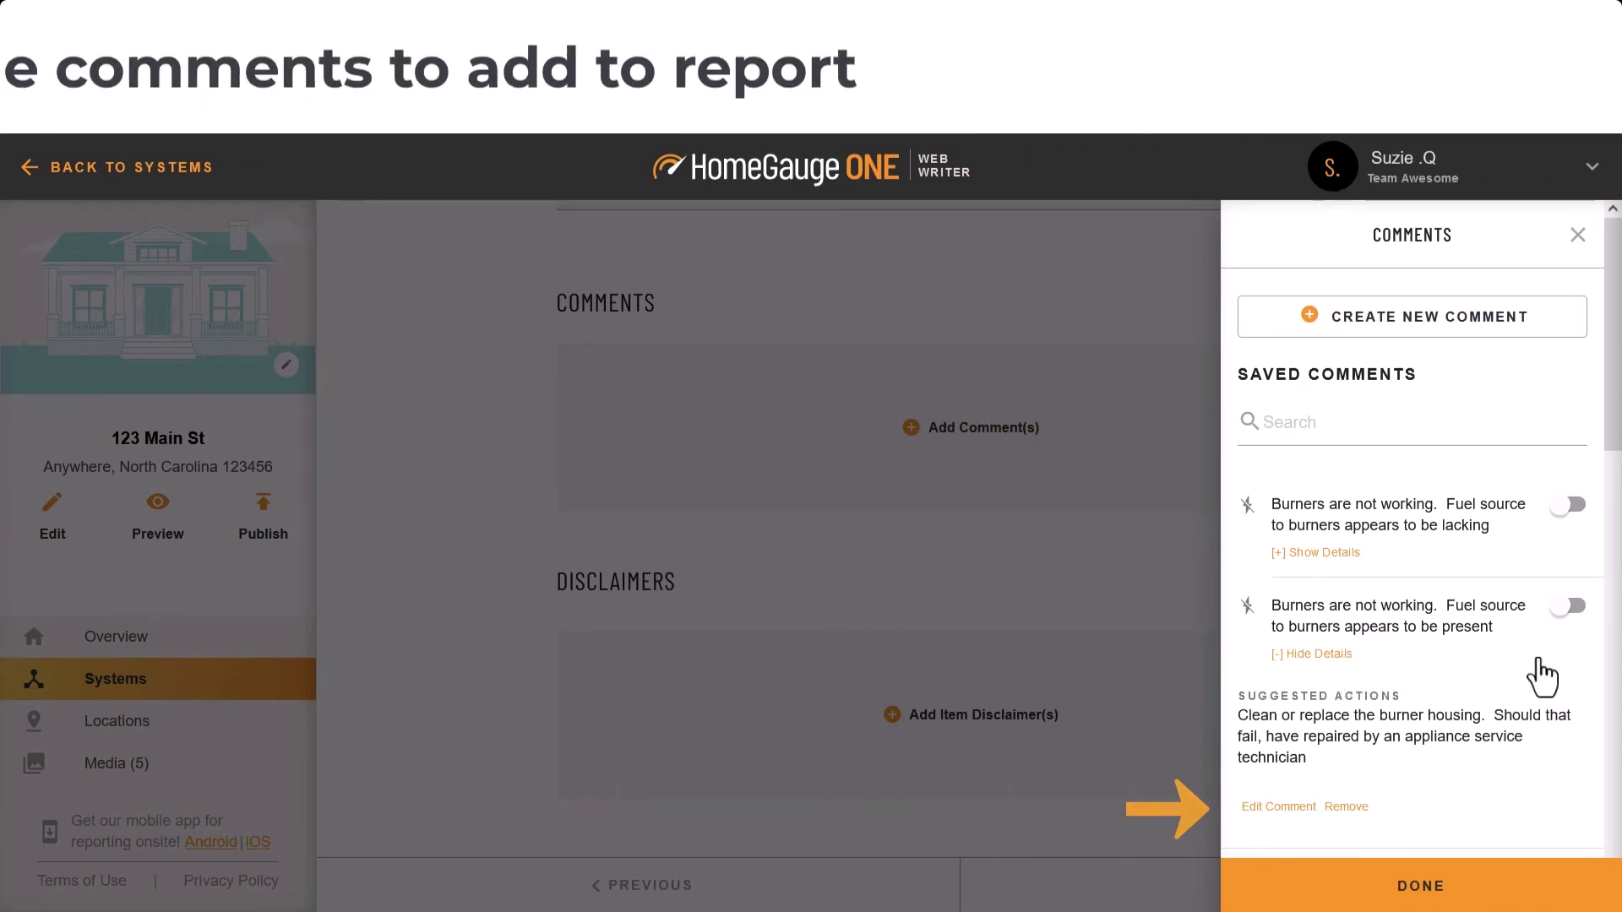
{"action": "left_click", "coordinate": [1568, 605]}
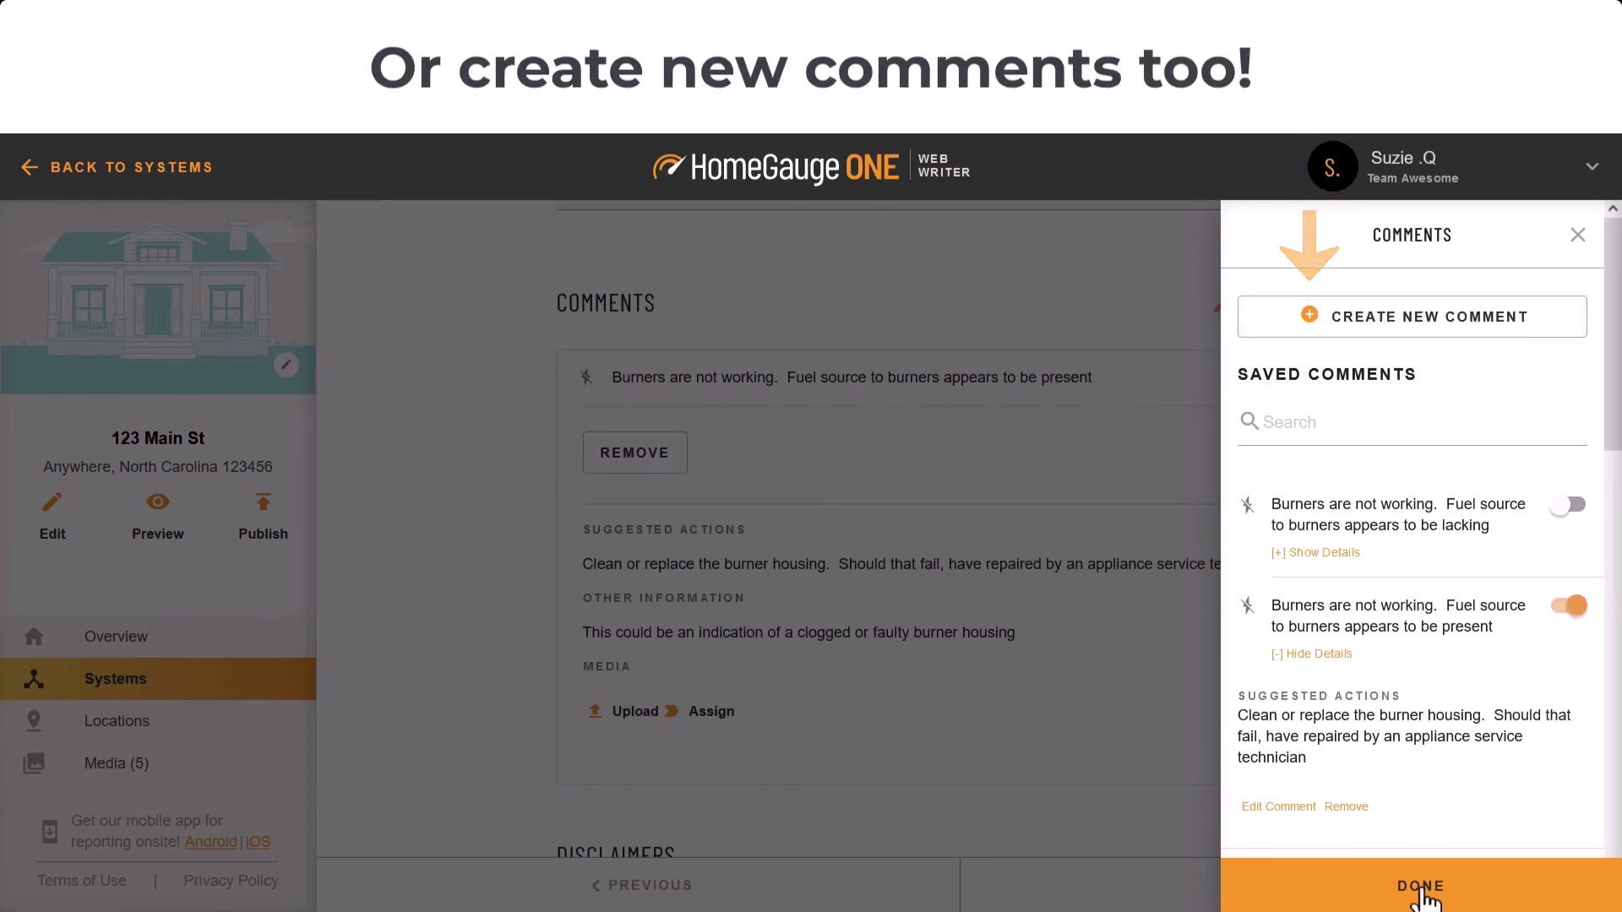
{"action": "left_click", "coordinate": [1262, 885]}
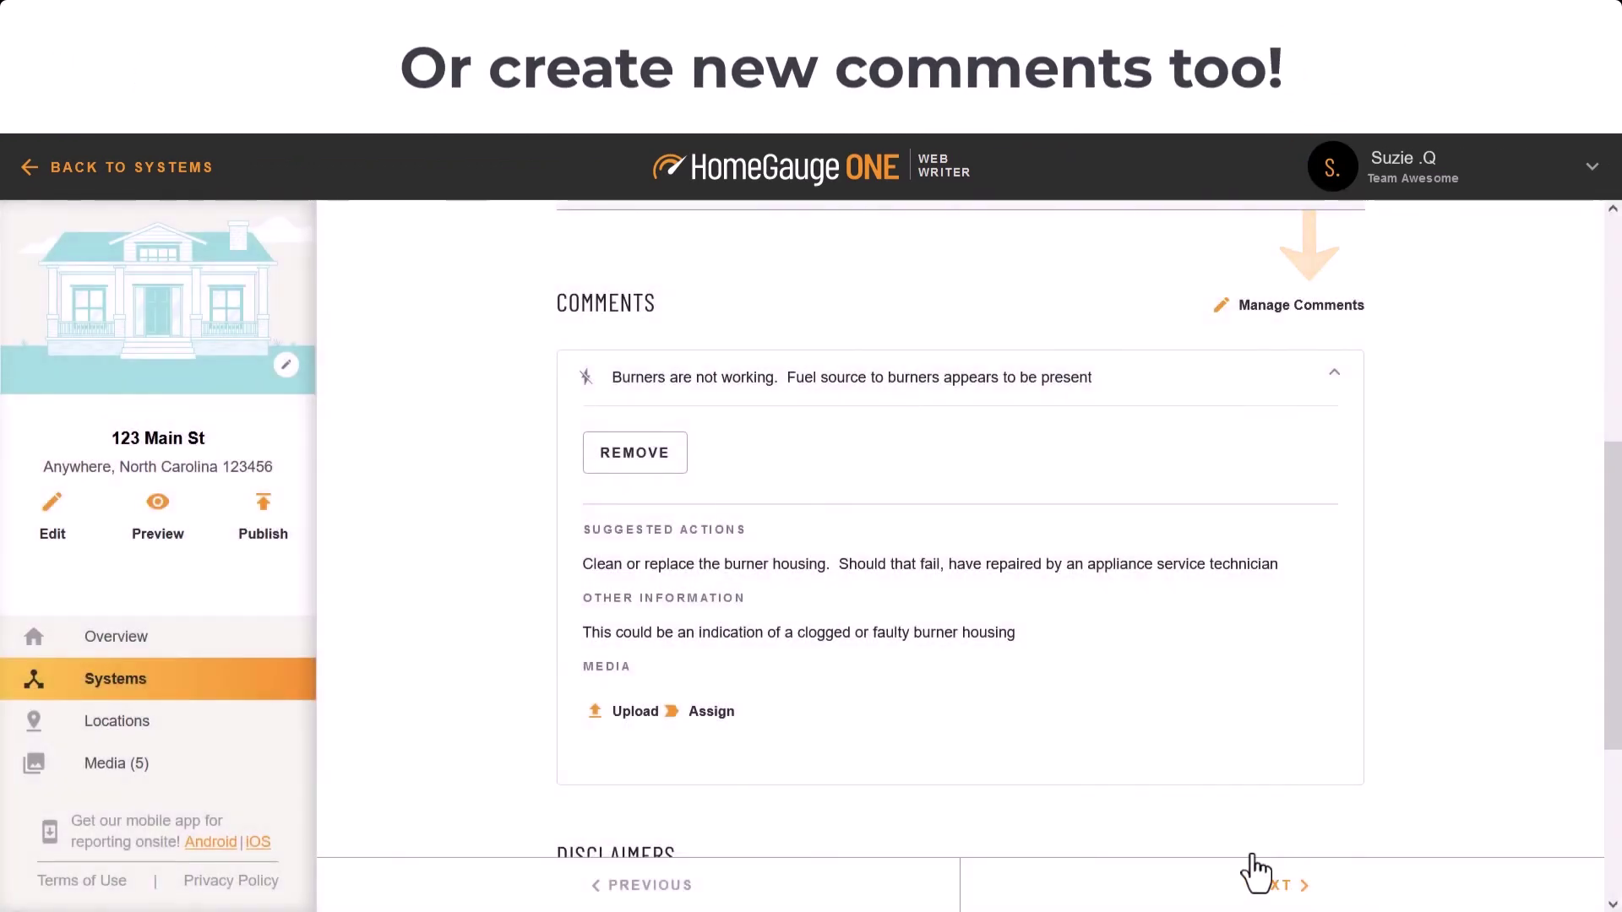
- Upload the i44 stove photo to the burners comment's Media
{"action": "left_click", "coordinate": [616, 725]}
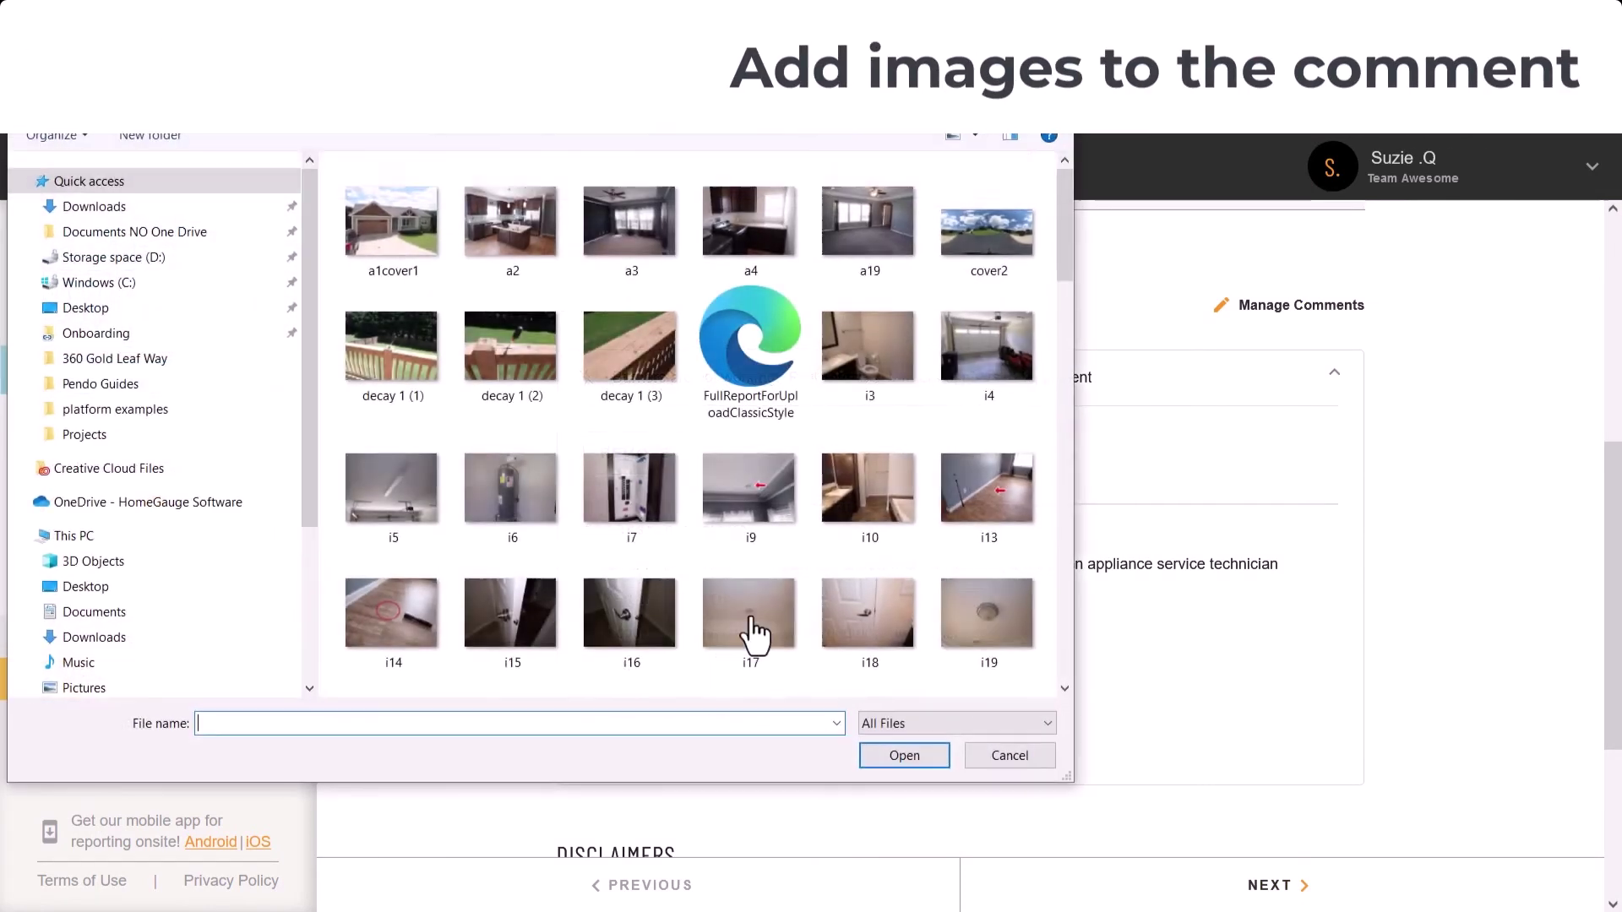
{"action": "scroll", "coordinate": [761, 535], "scroll_direction": "down", "scroll_amount": 5}
{"action": "left_click", "coordinate": [749, 543]}
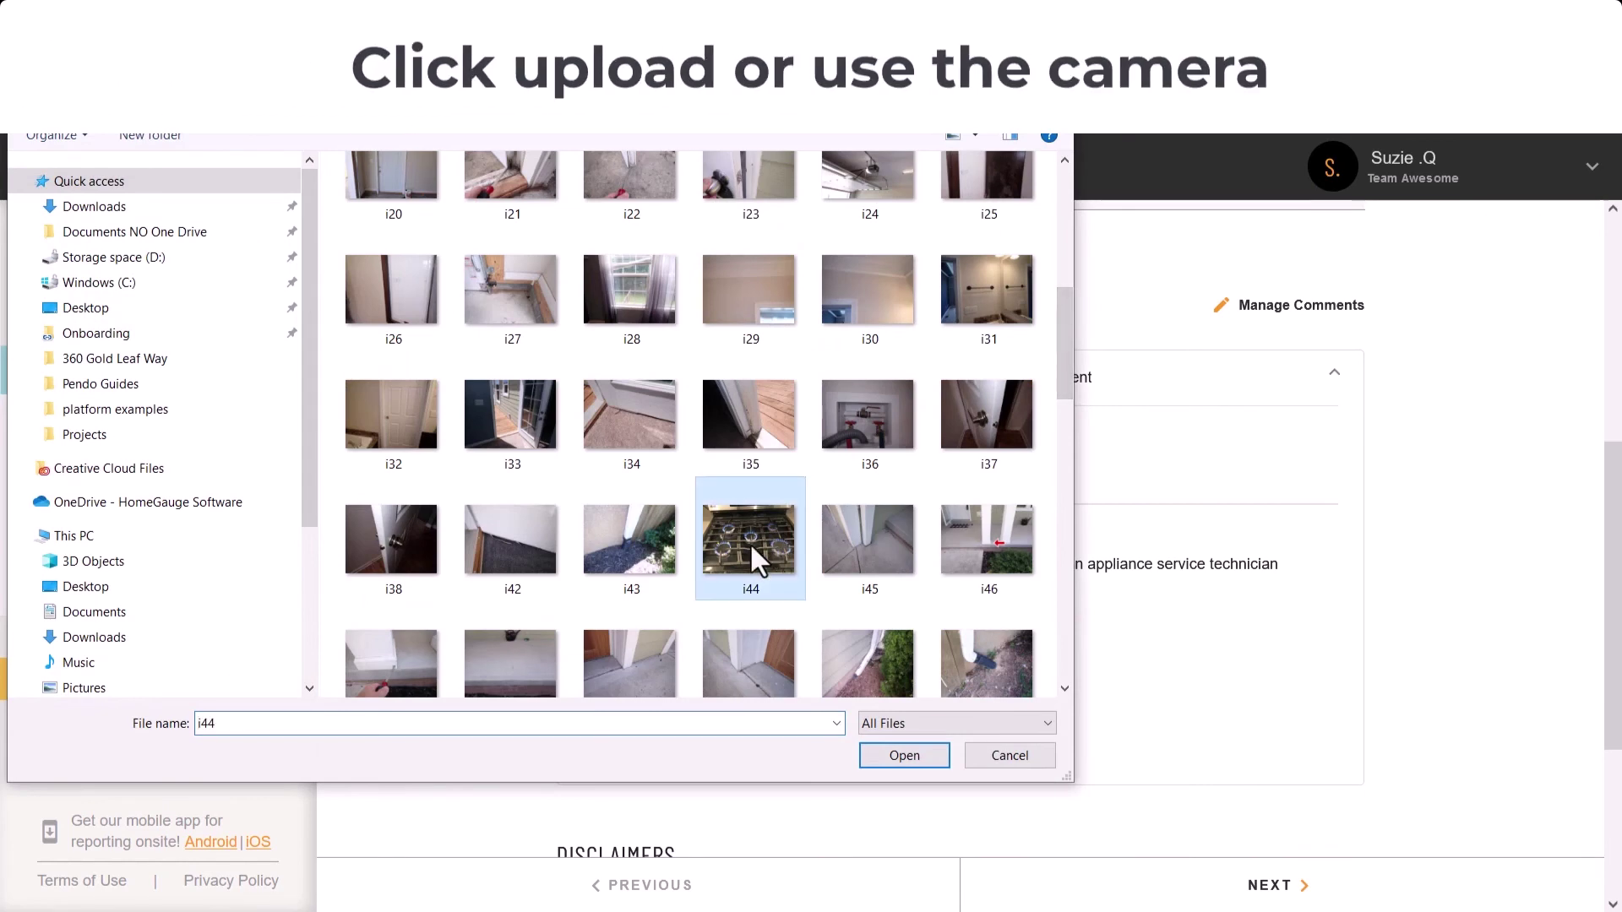
{"action": "left_click", "coordinate": [910, 759]}
{"action": "scroll", "coordinate": [1188, 640], "scroll_direction": "down", "scroll_amount": 1}
{"action": "scroll", "coordinate": [1188, 640], "scroll_direction": "down", "scroll_amount": 3}
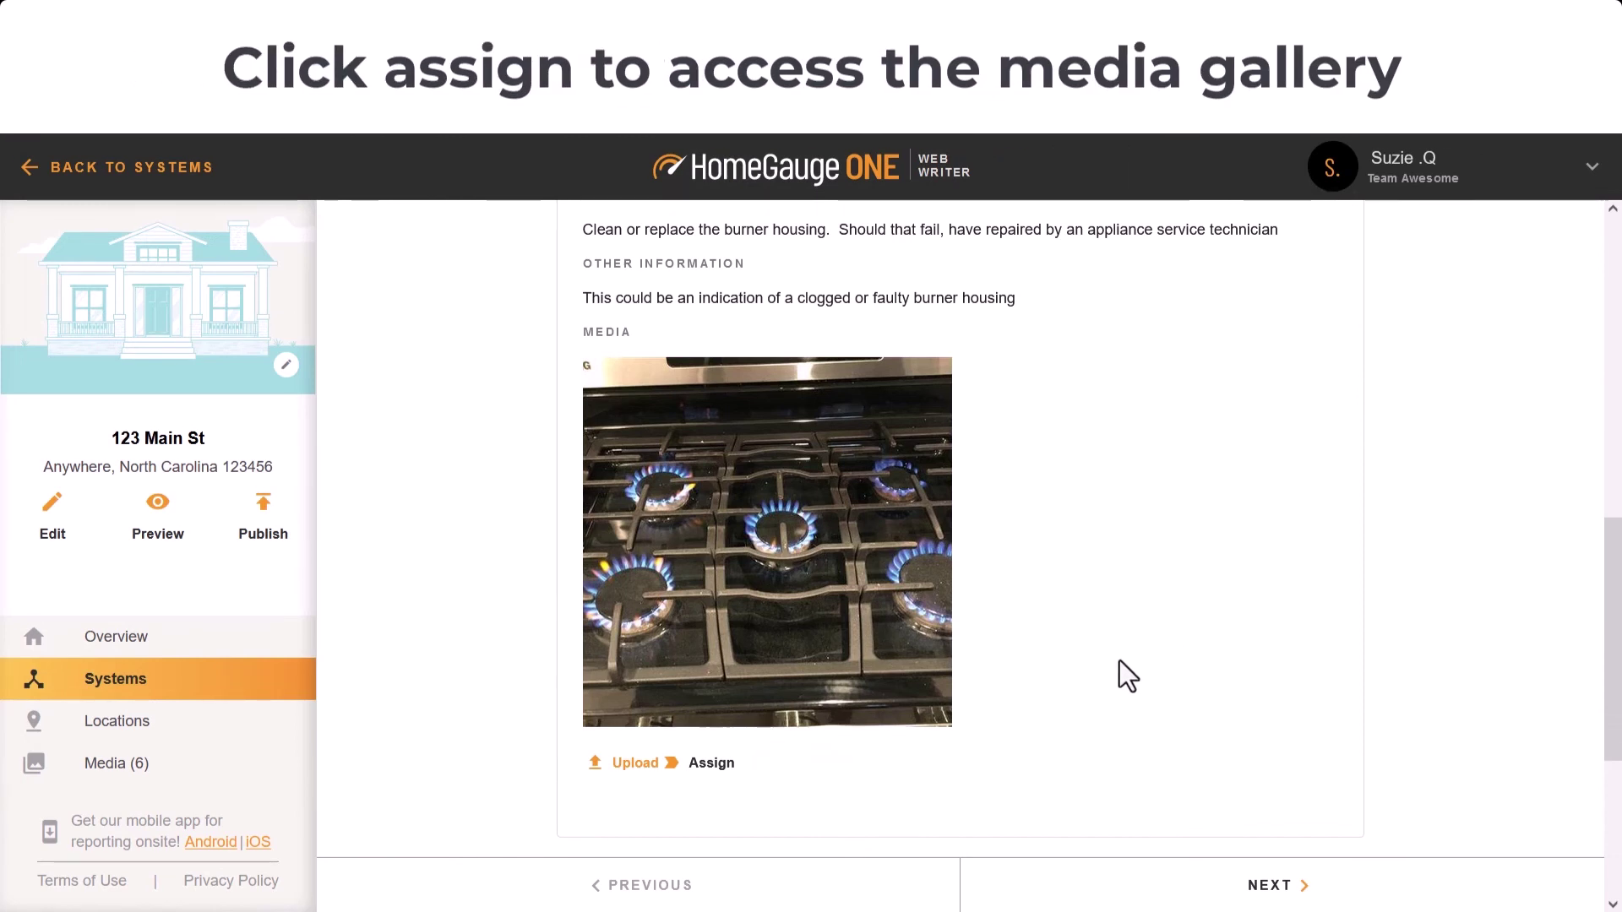
{"action": "scroll", "coordinate": [1076, 672], "scroll_direction": "down", "scroll_amount": 5}
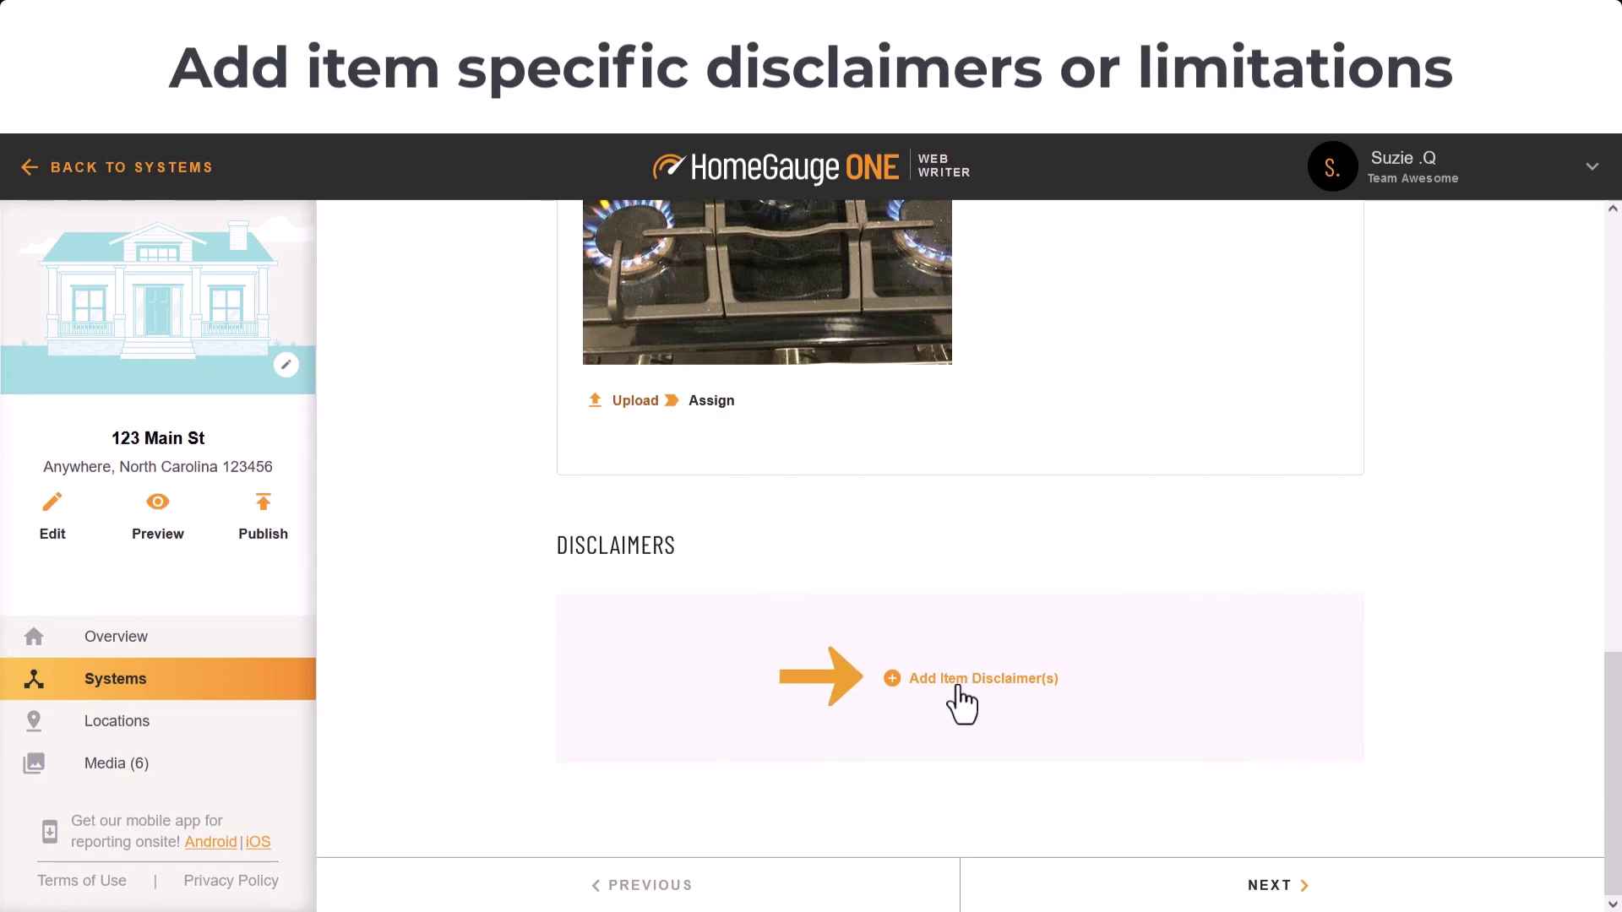
- Add the saved 'unit's label not legible' disclaimer to the Cook Top item
{"action": "left_click", "coordinate": [957, 687]}
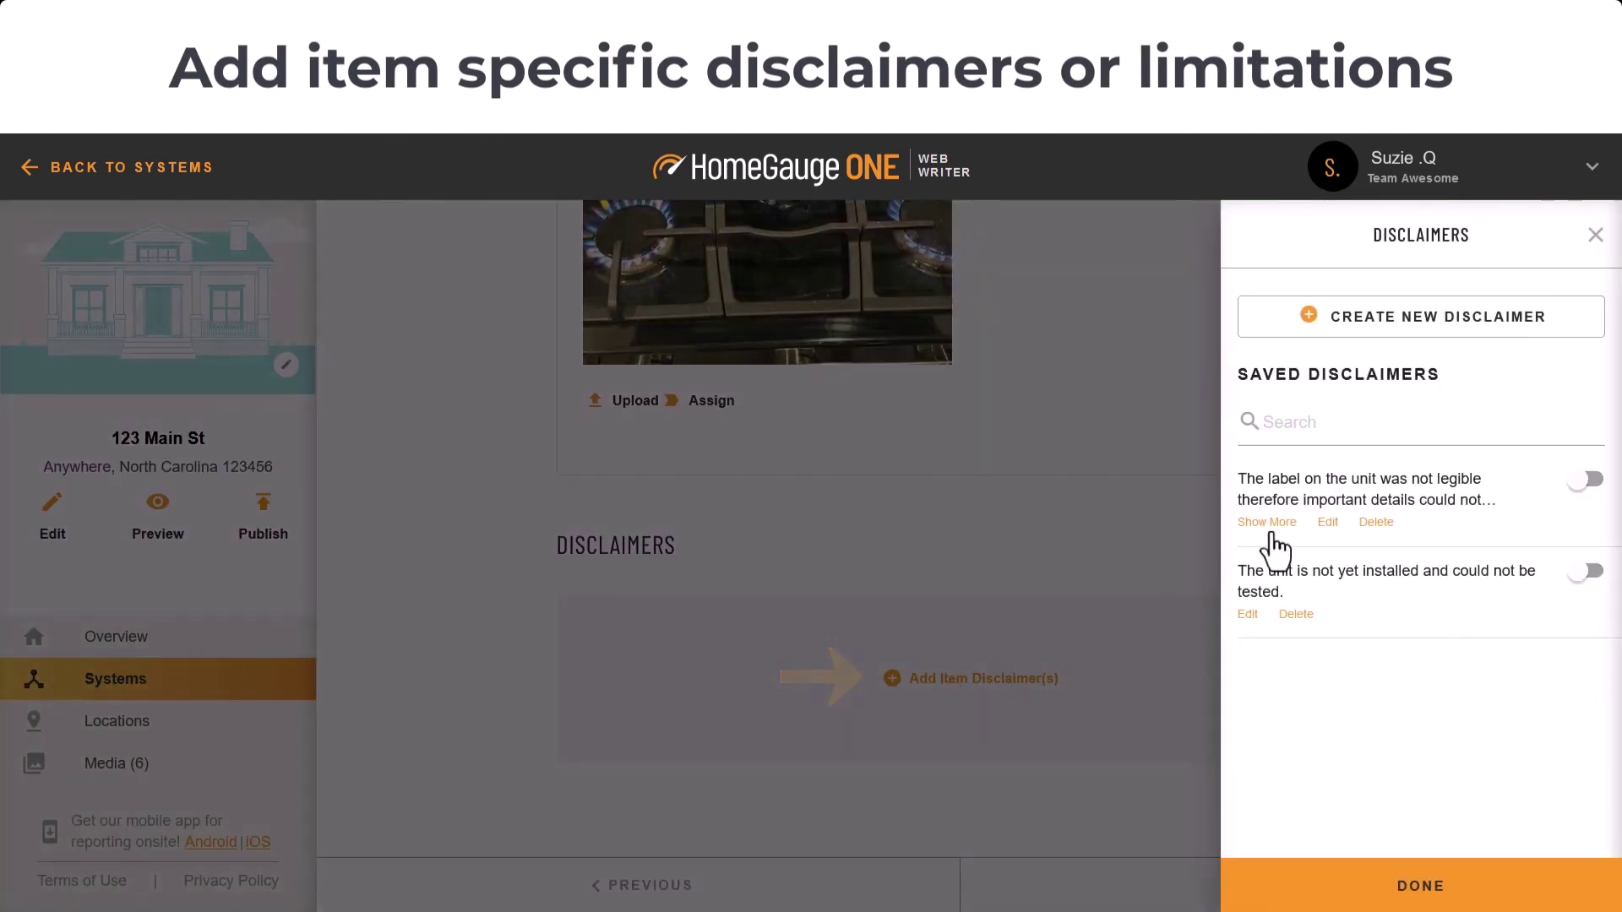
{"action": "left_click", "coordinate": [1272, 543]}
{"action": "left_click", "coordinate": [1592, 481]}
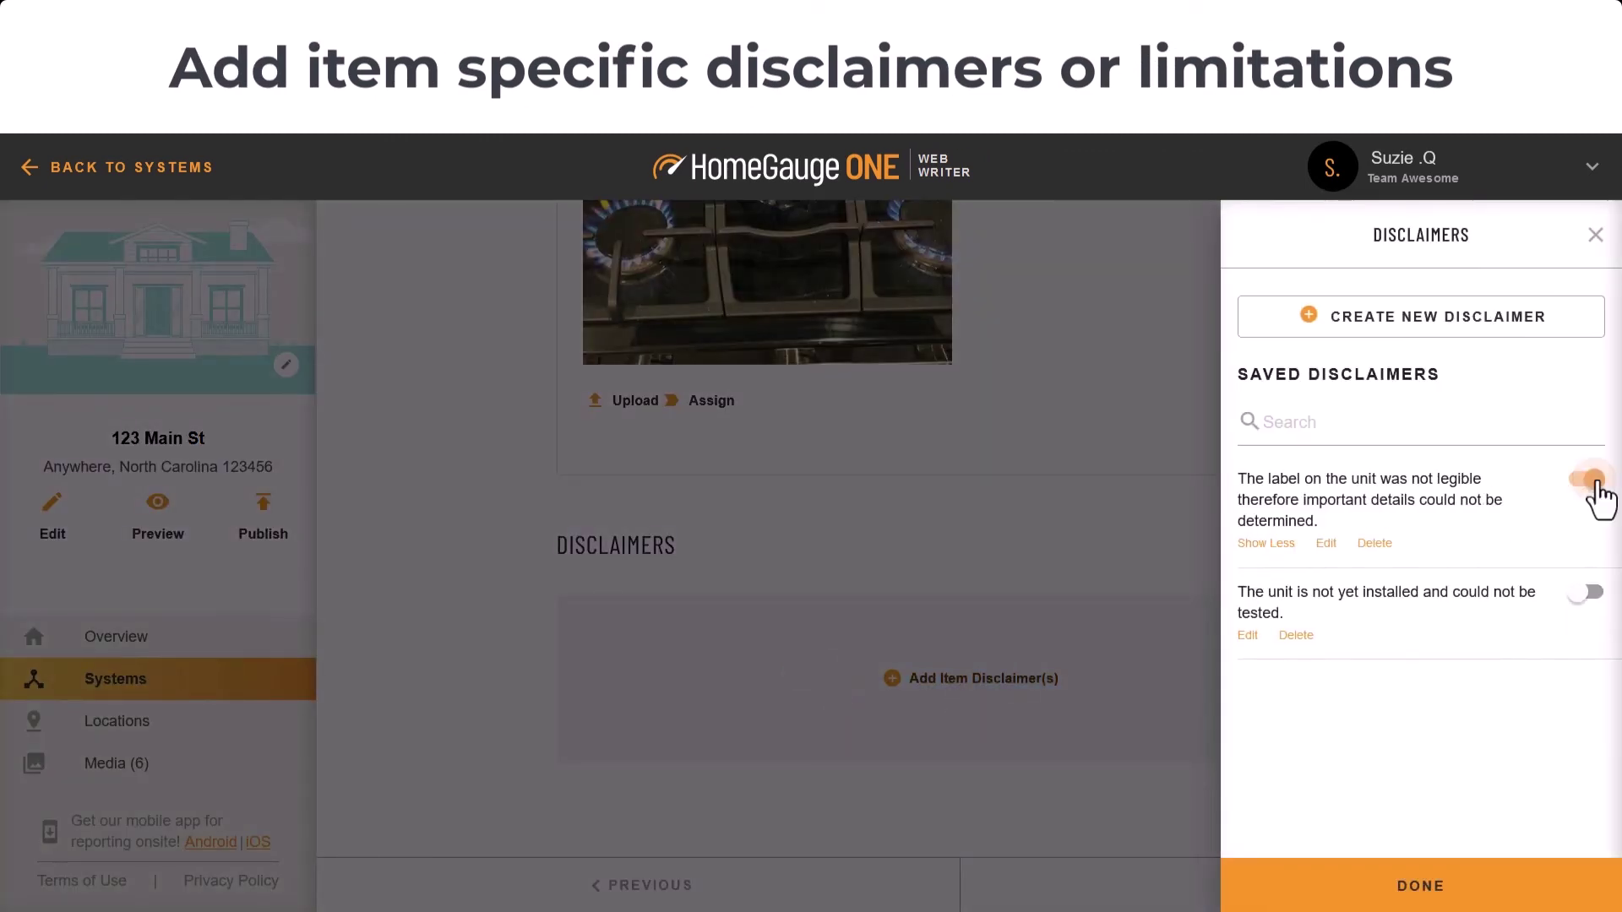
{"action": "left_click", "coordinate": [1420, 887]}
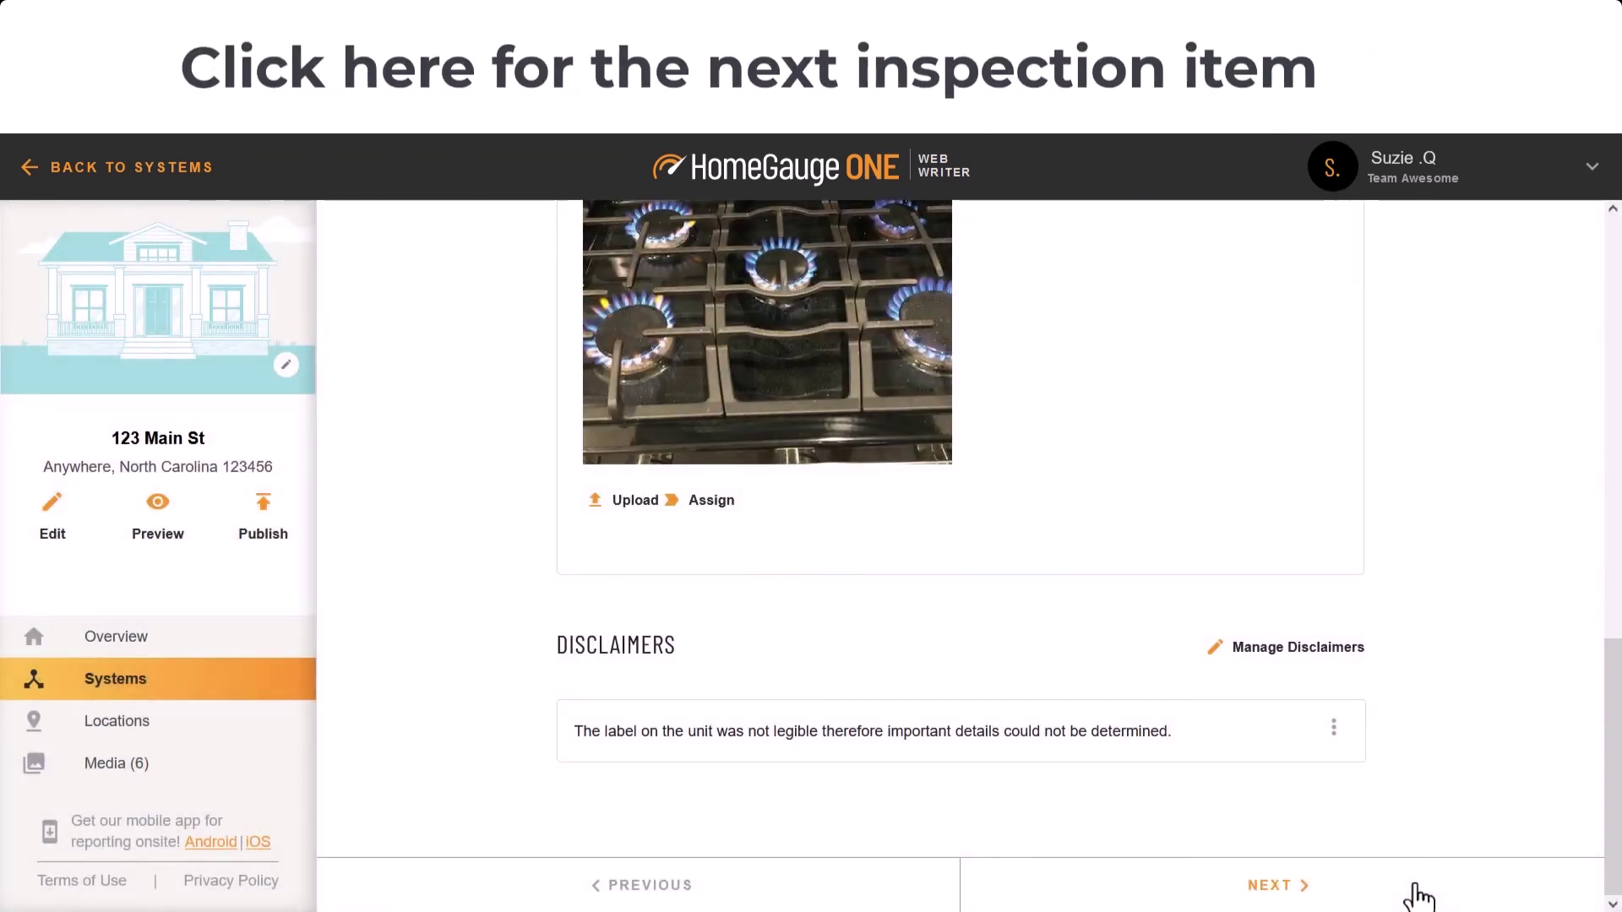